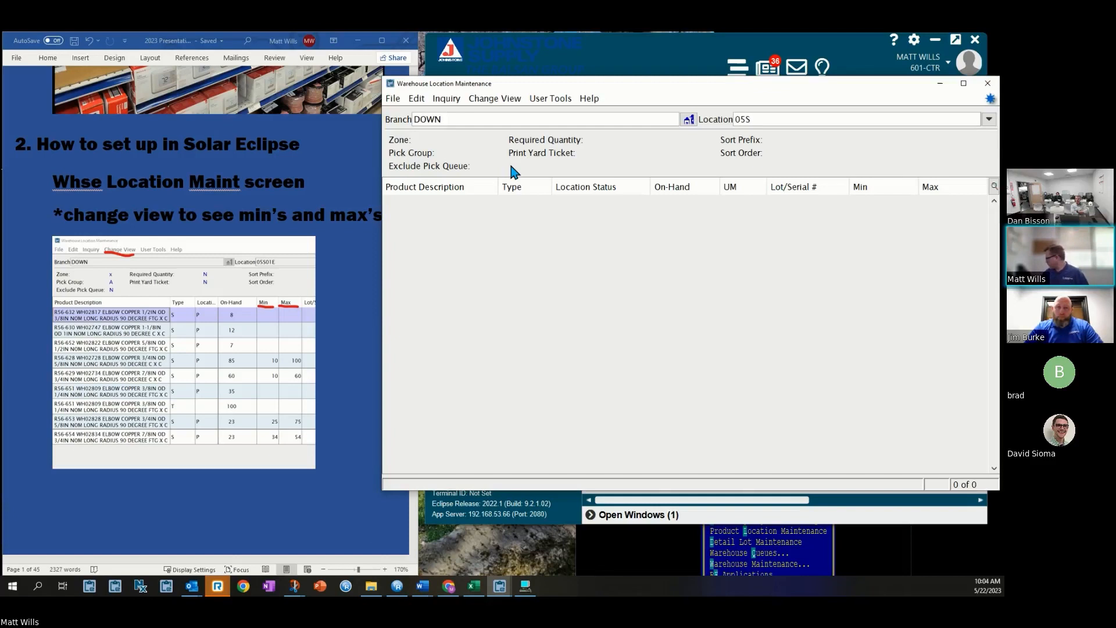
Look up warehouse location 05S01E for branch DOWN and show its products in the Replenish Min/Max view.
{"action": "type", "text": "01e"}
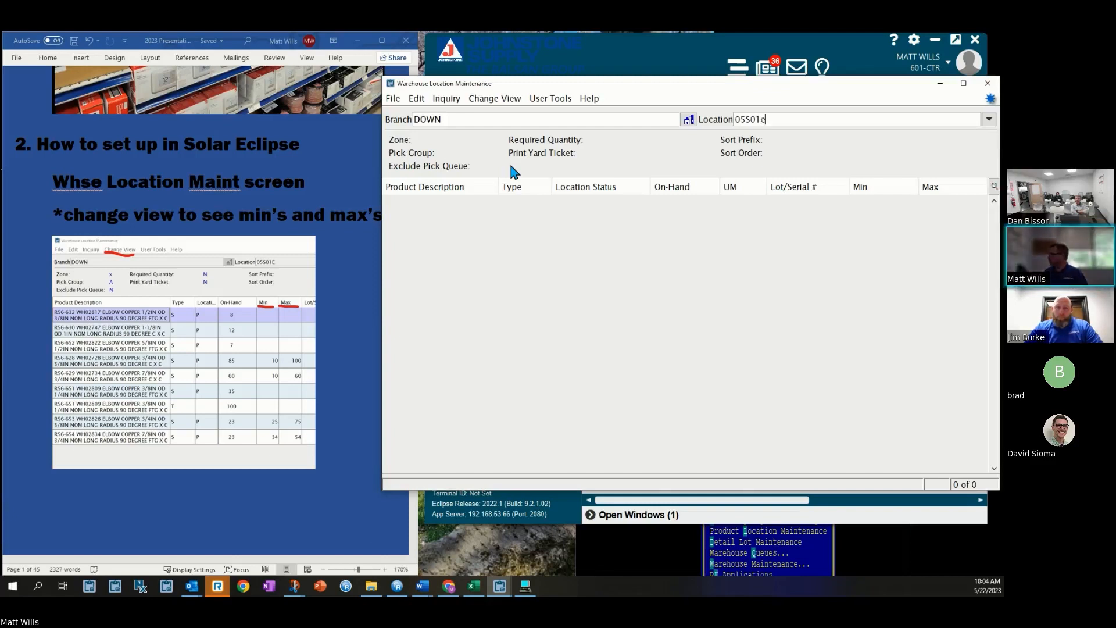
{"action": "key", "text": "Return"}
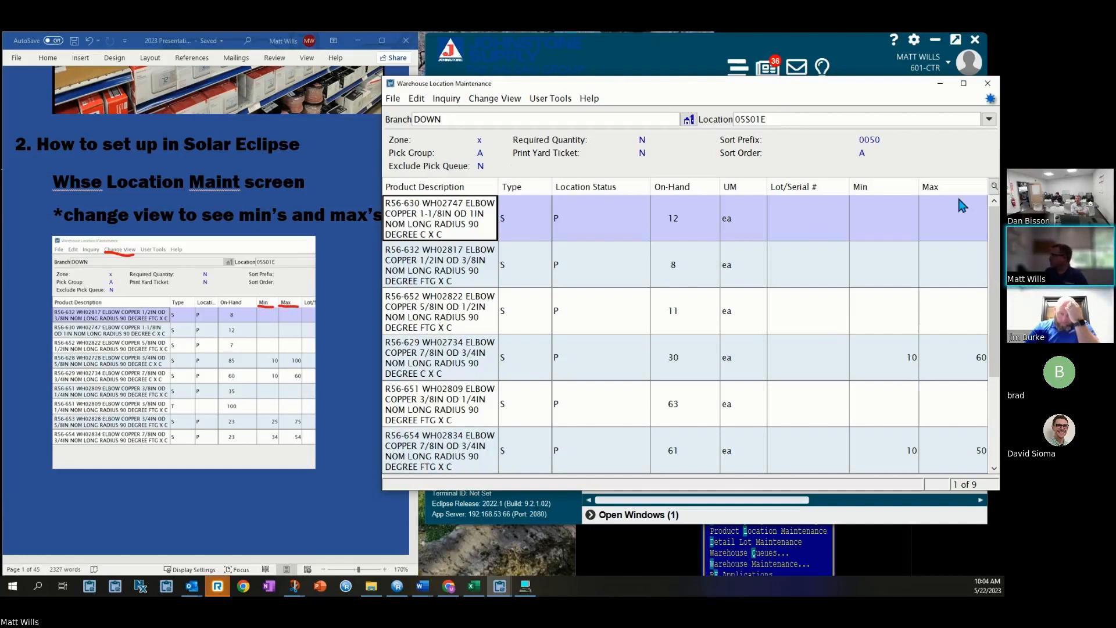
{"action": "left_click", "coordinate": [993, 186]}
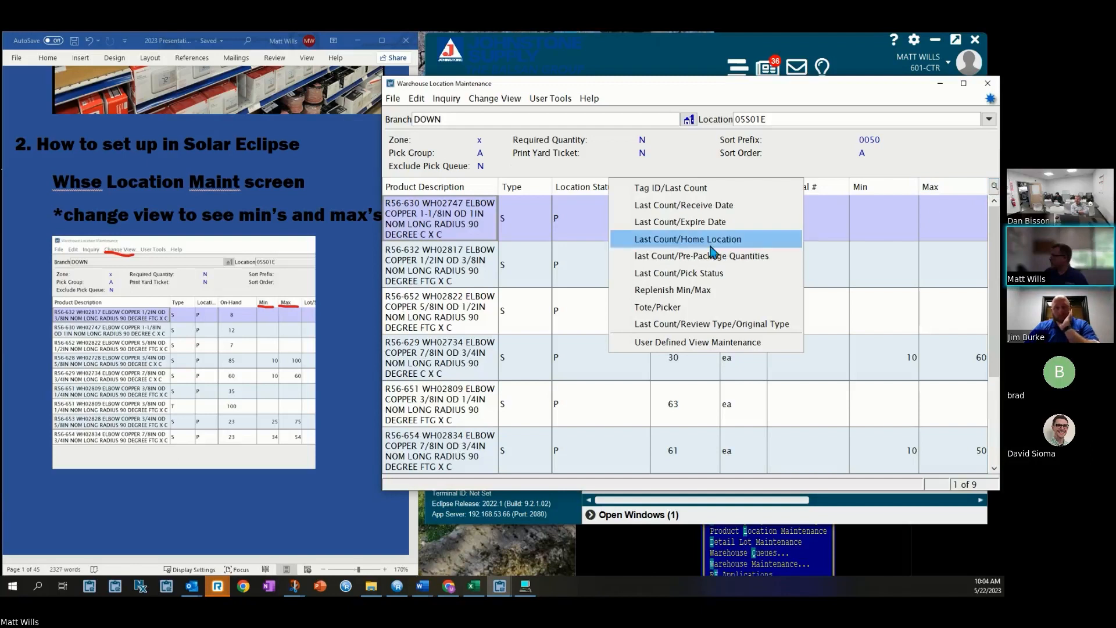
{"action": "left_click", "coordinate": [685, 290]}
{"action": "left_click", "coordinate": [884, 350]}
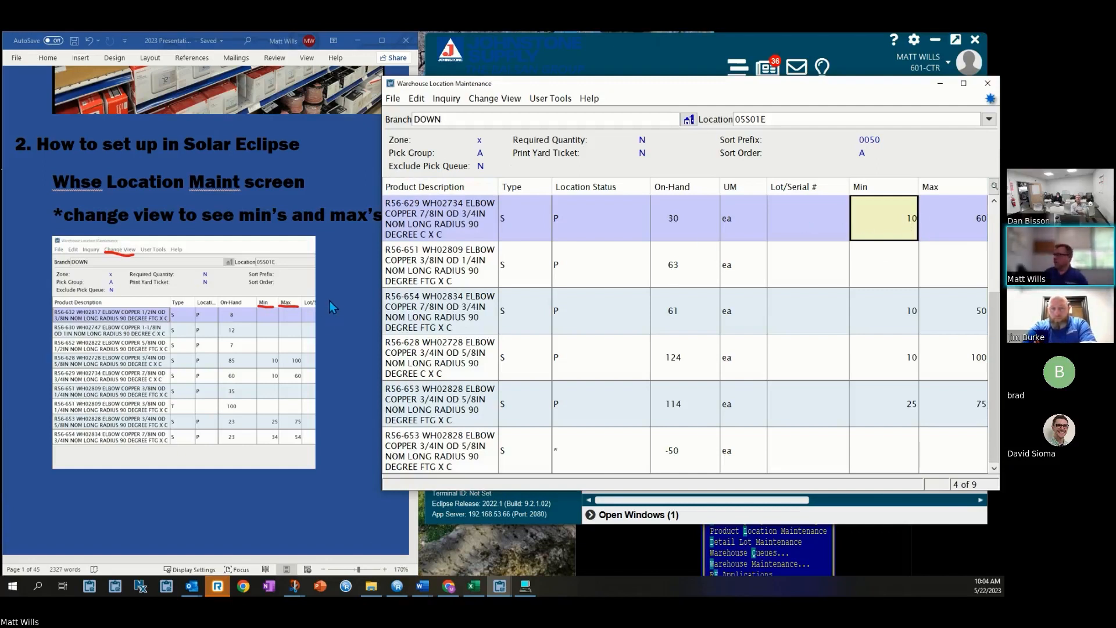
Bring up the document's notes on deciding min's and max's and narrow the Warehouse Location Maintenance window so it stops covering them.
{"action": "scroll", "coordinate": [330, 301], "scroll_direction": "down", "scroll_amount": 8}
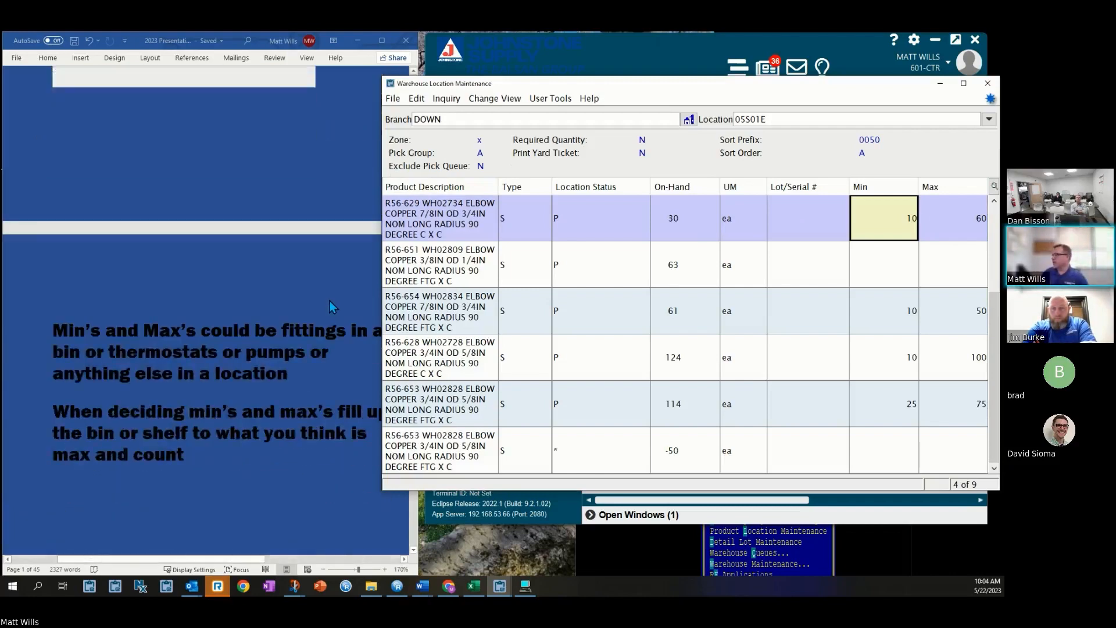
{"action": "scroll", "coordinate": [329, 307], "scroll_direction": "down", "scroll_amount": 3}
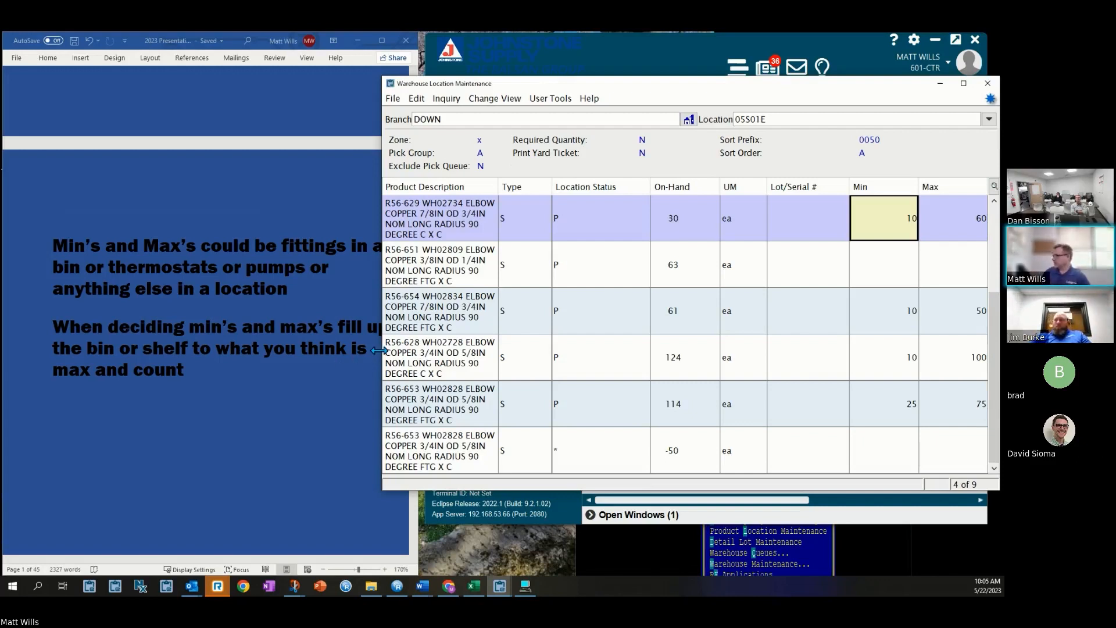
{"action": "left_click_drag", "start_coordinate": [380, 348], "coordinate": [416, 347]}
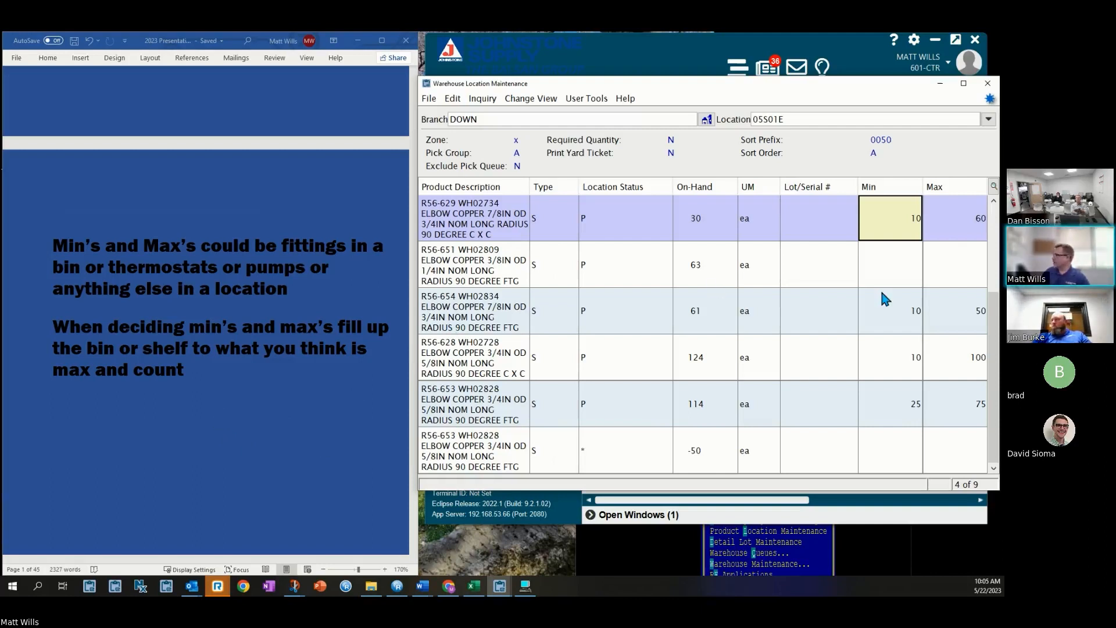
Examine the replenishment Min and Max of product R56-654 in the location list.
{"action": "left_click", "coordinate": [968, 303]}
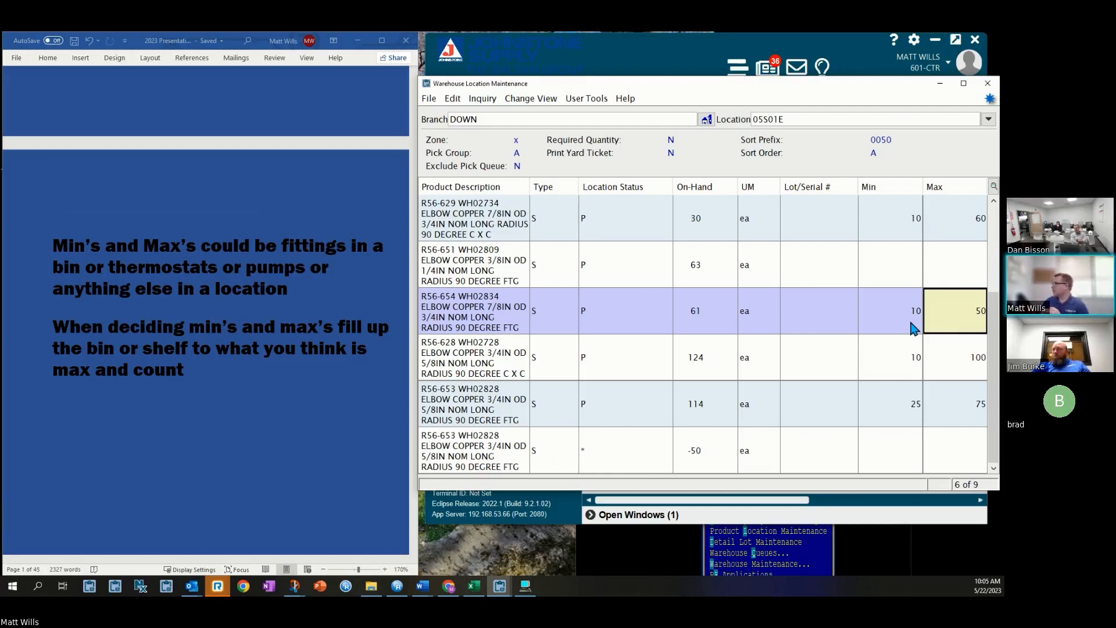
{"action": "left_click", "coordinate": [912, 326]}
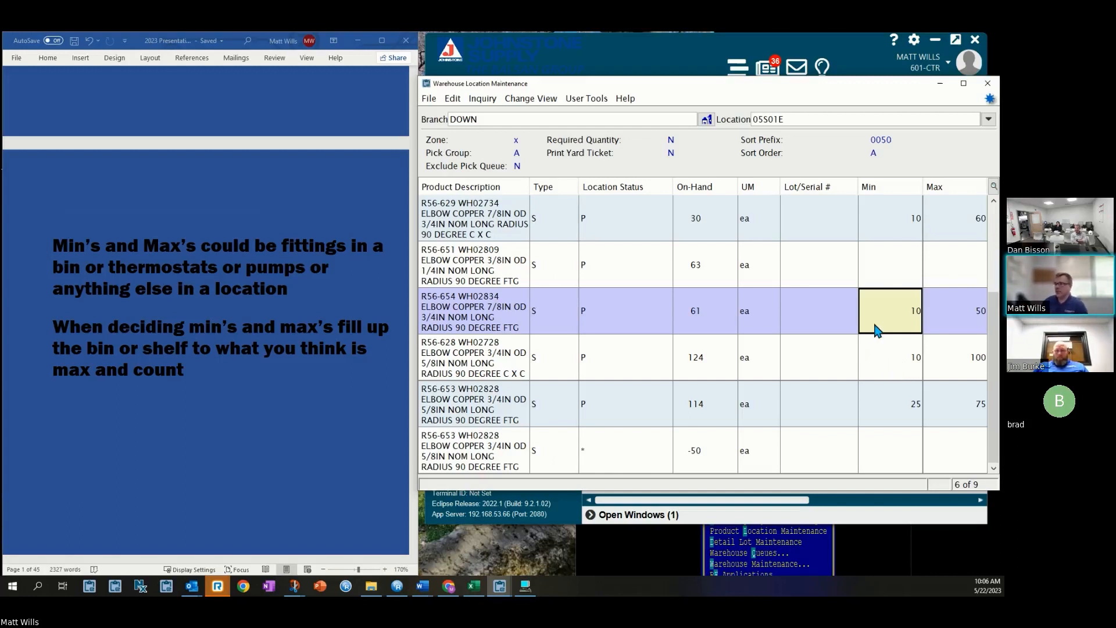
{"action": "left_click", "coordinate": [938, 327]}
{"action": "left_click", "coordinate": [910, 329]}
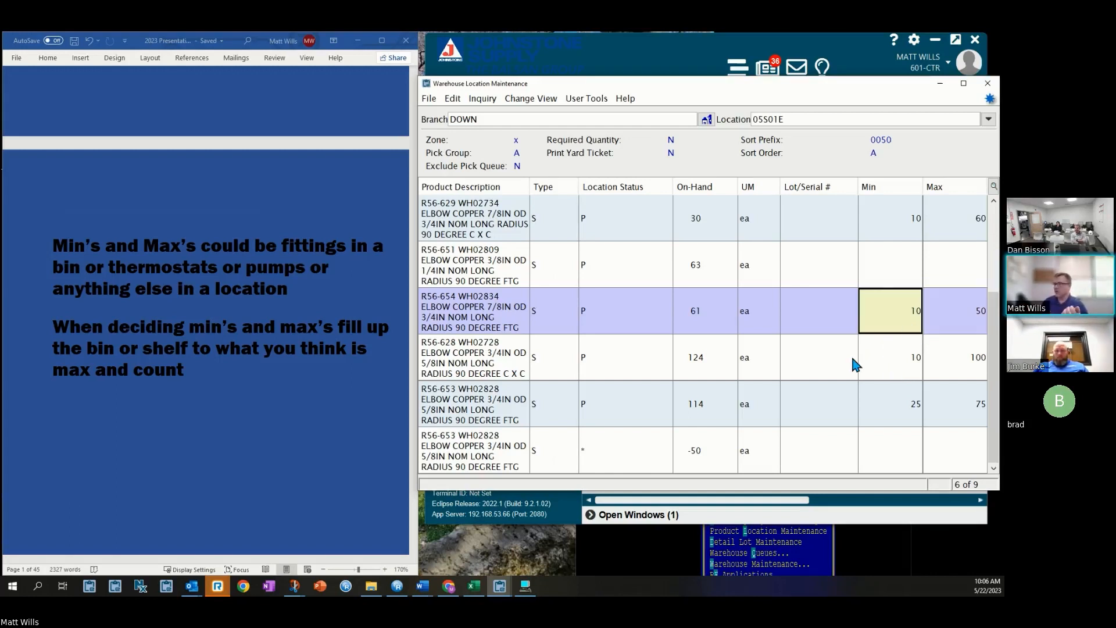
Go to section 3 of the training document, about replenishment tasks, and minimize the Warehouse Location Maintenance window.
{"action": "left_click", "coordinate": [385, 451]}
{"action": "scroll", "coordinate": [366, 440], "scroll_direction": "down", "scroll_amount": 5}
{"action": "scroll", "coordinate": [366, 440], "scroll_direction": "down", "scroll_amount": 5}
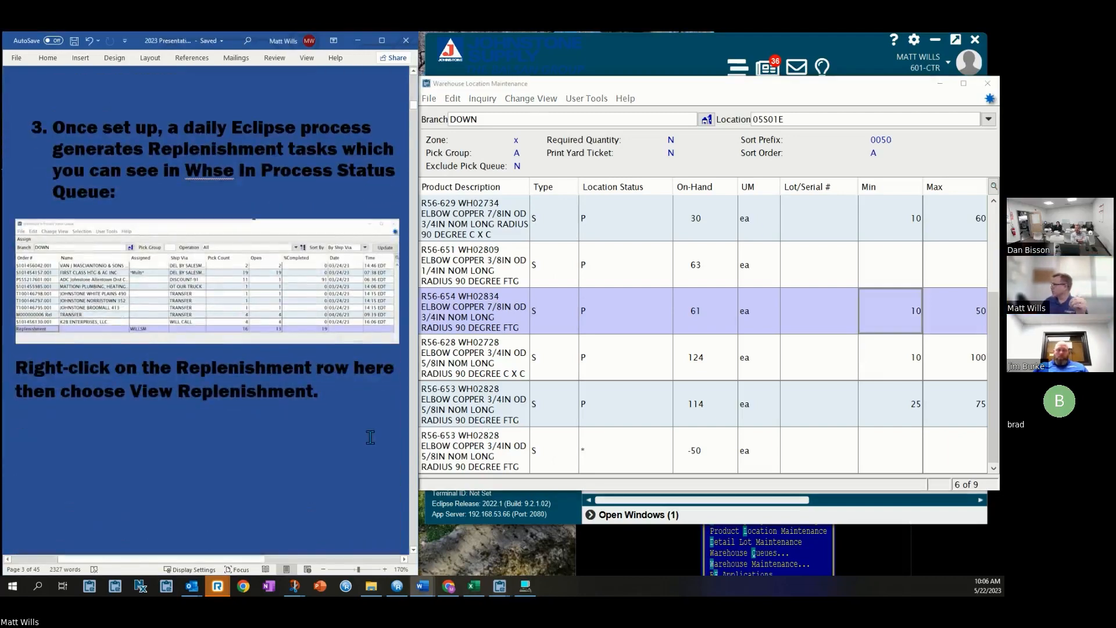
{"action": "left_click", "coordinate": [940, 85]}
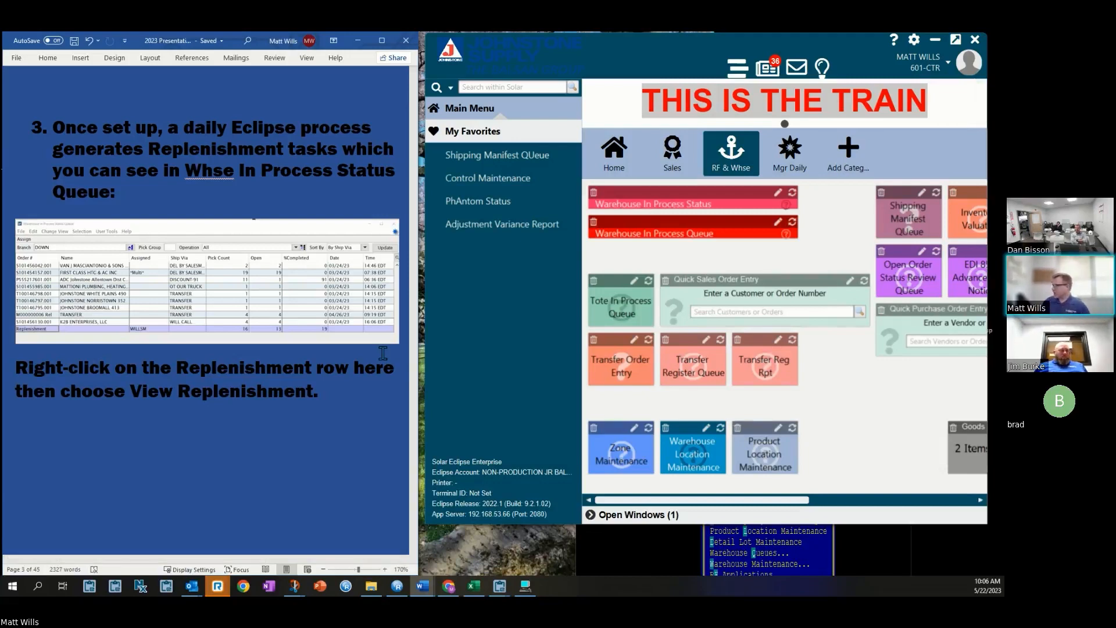
Open the Warehouse In Process Status Queue, narrow its window clear of the document, and load the tasks for branch DOWN.
{"action": "left_click", "coordinate": [677, 187]}
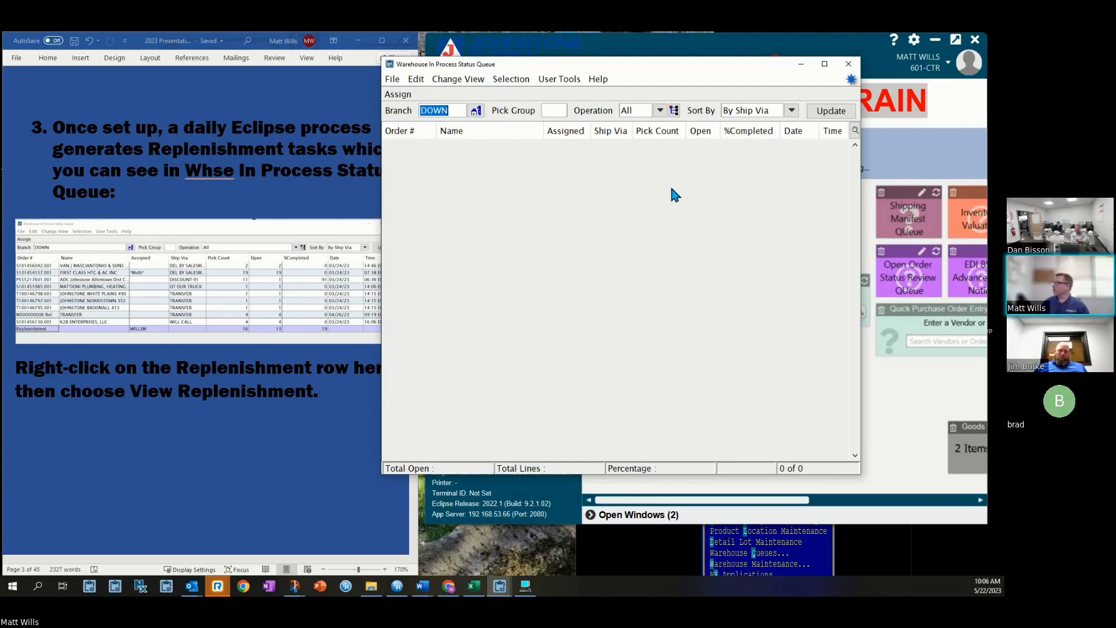
{"action": "left_click_drag", "start_coordinate": [382, 271], "coordinate": [417, 271]}
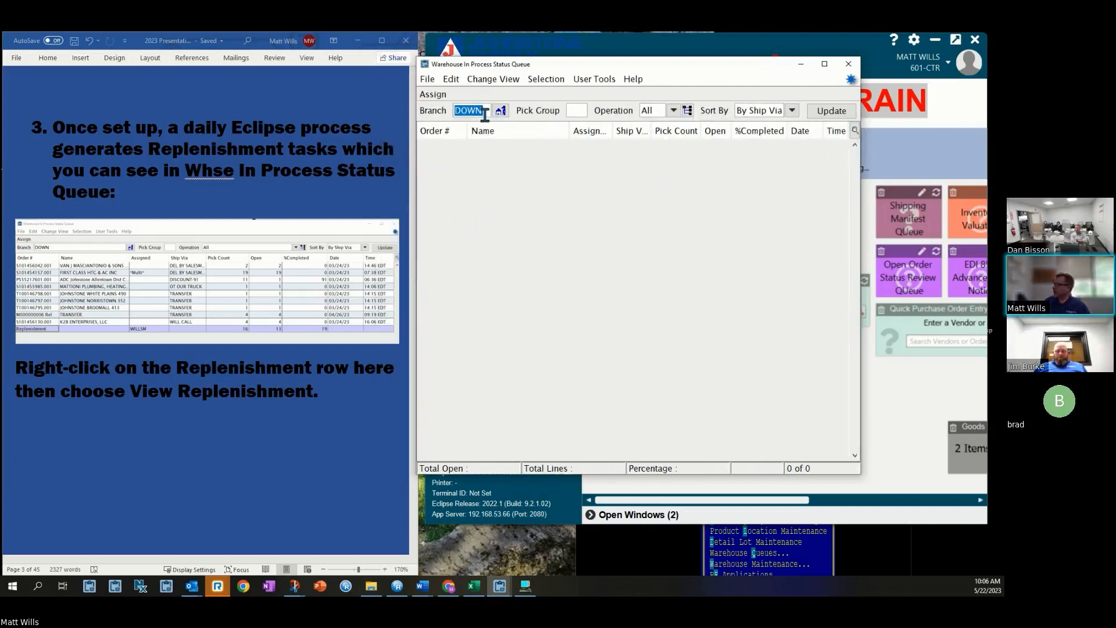
{"action": "left_click", "coordinate": [820, 113]}
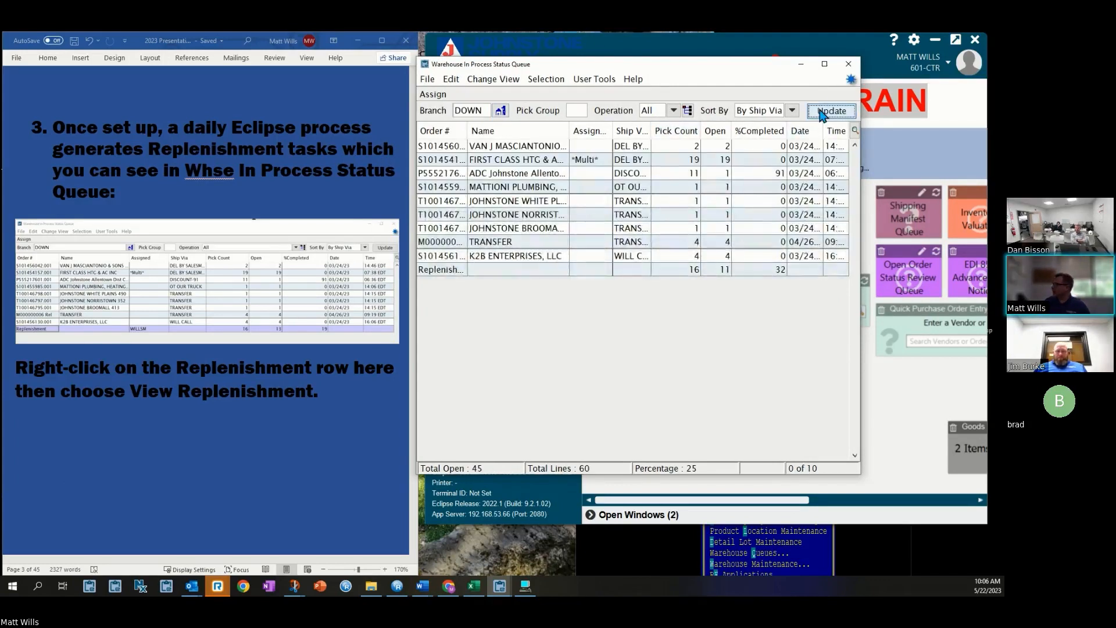
Widen the Order # column and check the Replenishment row's pick count and open tasks.
{"action": "left_click", "coordinate": [459, 272]}
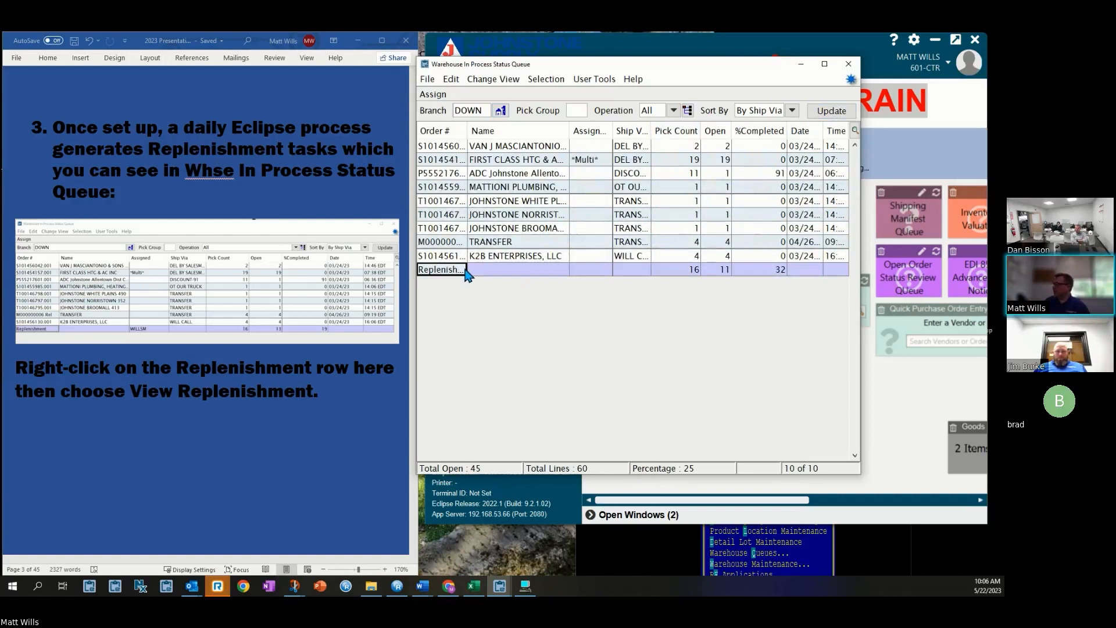
{"action": "left_click_drag", "start_coordinate": [466, 137], "coordinate": [497, 137]}
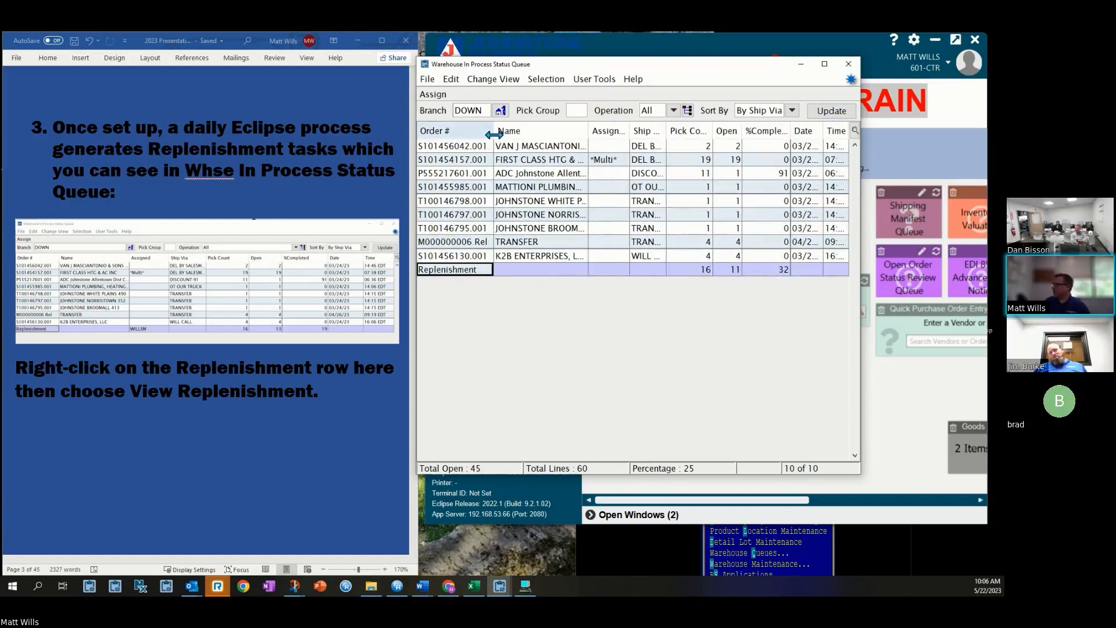
{"action": "left_click", "coordinate": [704, 271]}
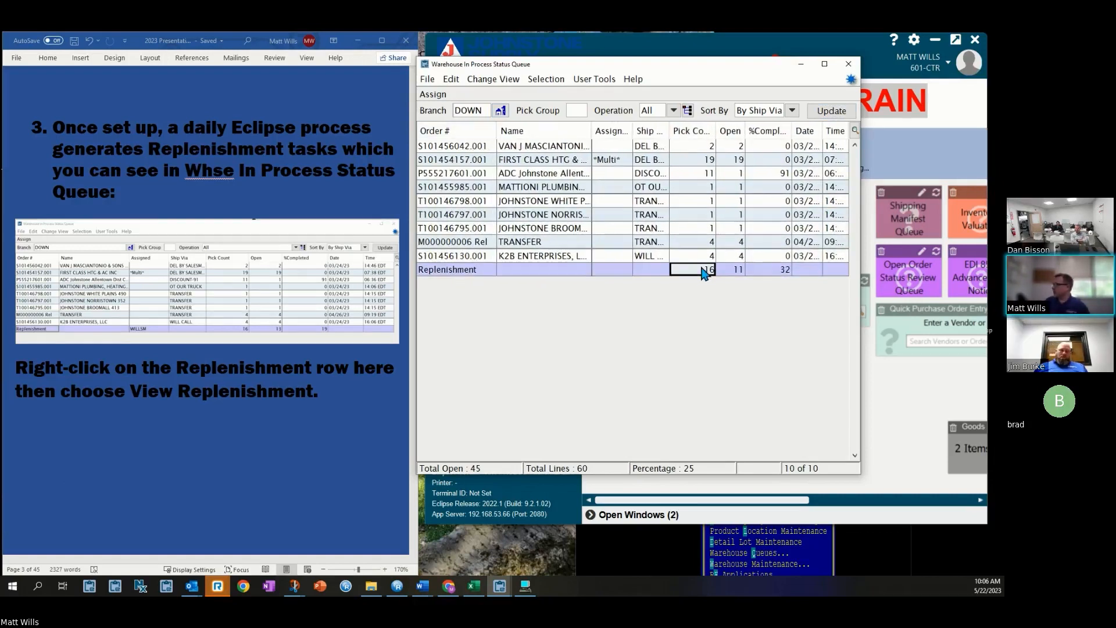
{"action": "left_click", "coordinate": [733, 272]}
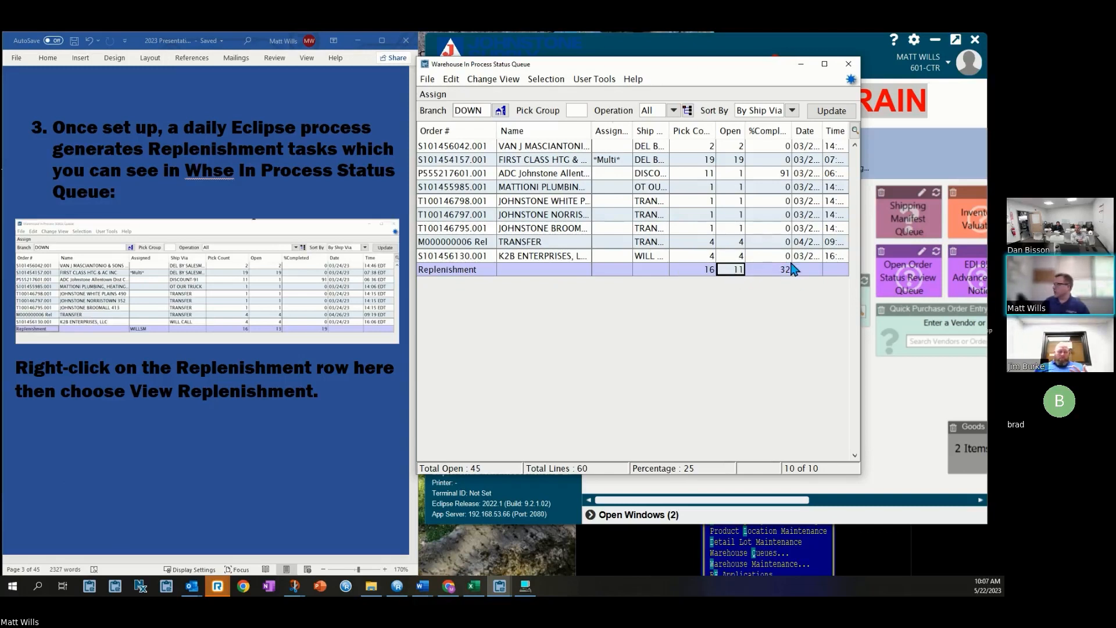
Open the View Replenishment list for the Replenishment row of the status queue.
{"action": "left_click", "coordinate": [484, 274]}
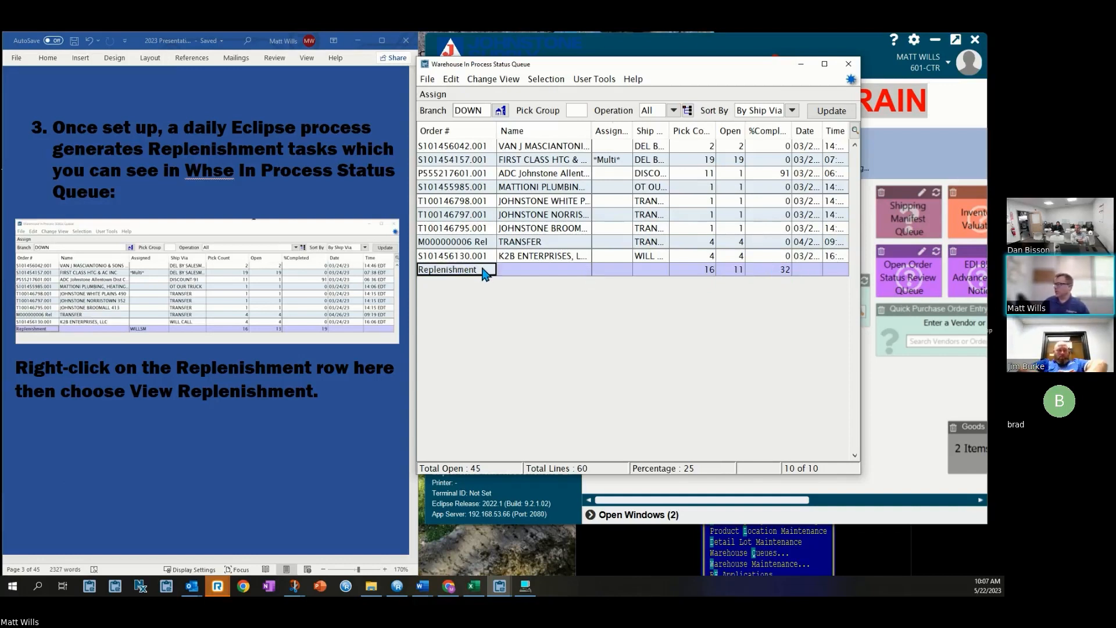
{"action": "right_click", "coordinate": [484, 273]}
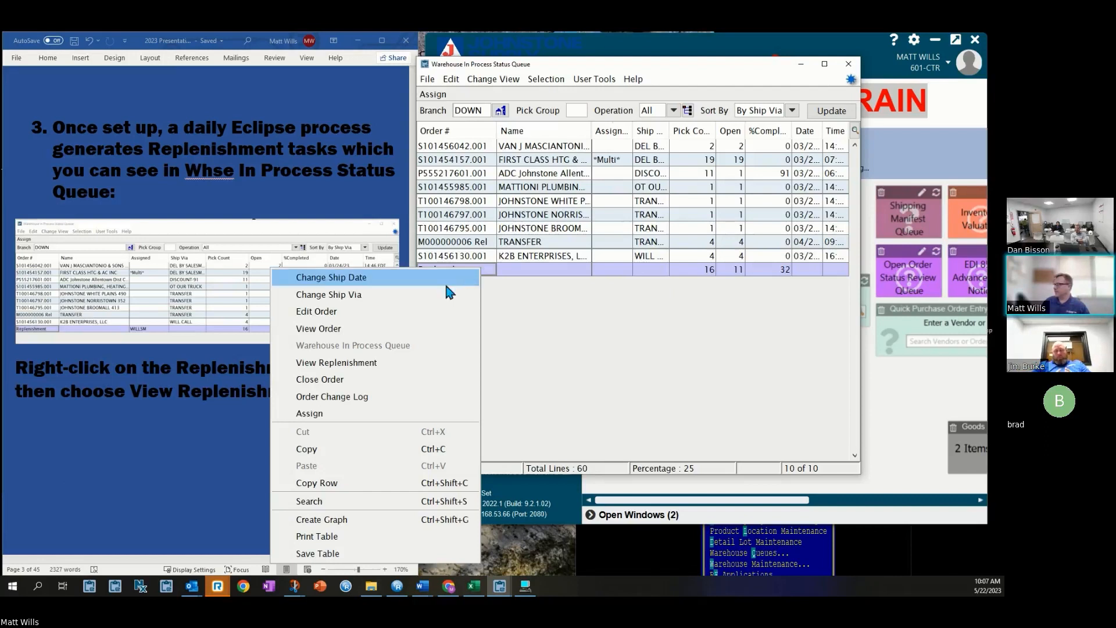
{"action": "left_click", "coordinate": [377, 363]}
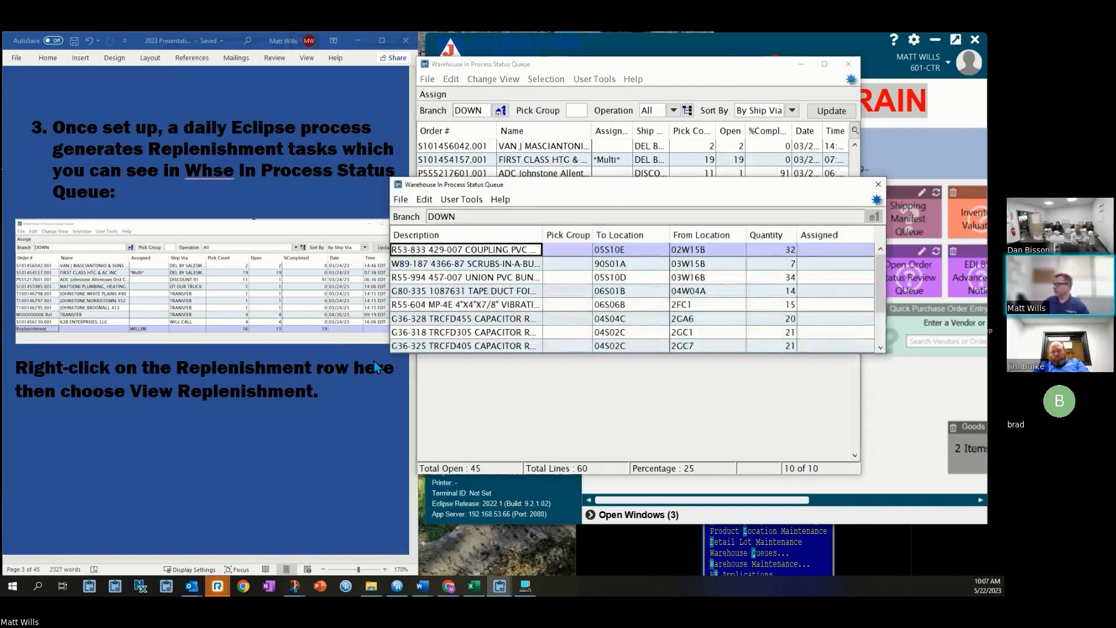
Enlarge the replenishment list and arrange its columns with a wider Description and From Location ahead of To Location.
{"action": "left_click_drag", "start_coordinate": [552, 353], "coordinate": [550, 507]}
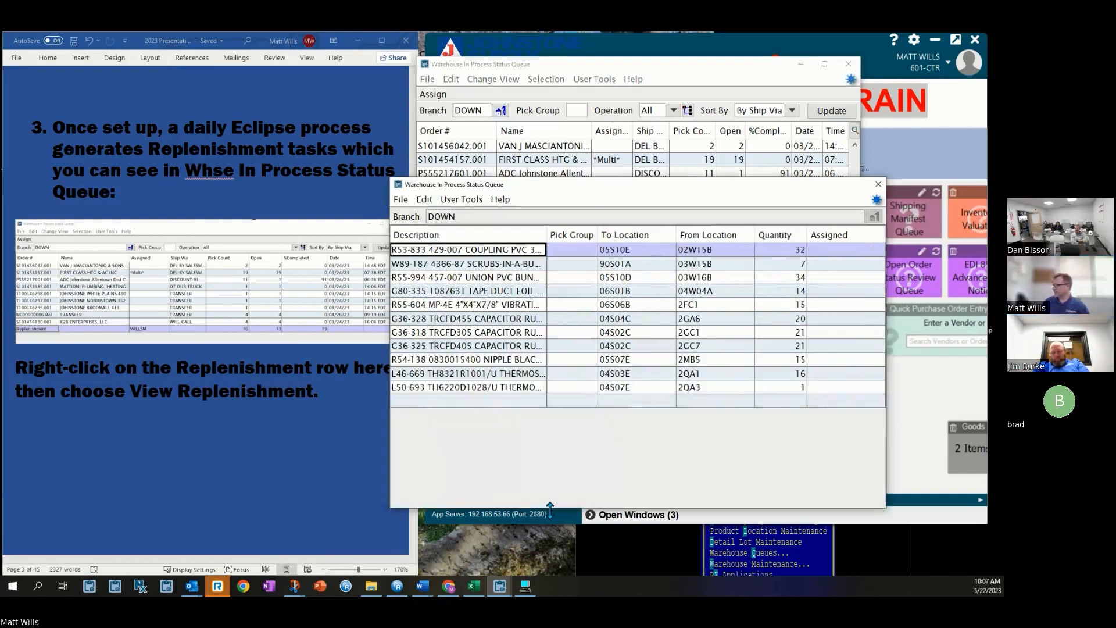
{"action": "left_click_drag", "start_coordinate": [546, 235], "coordinate": [584, 232]}
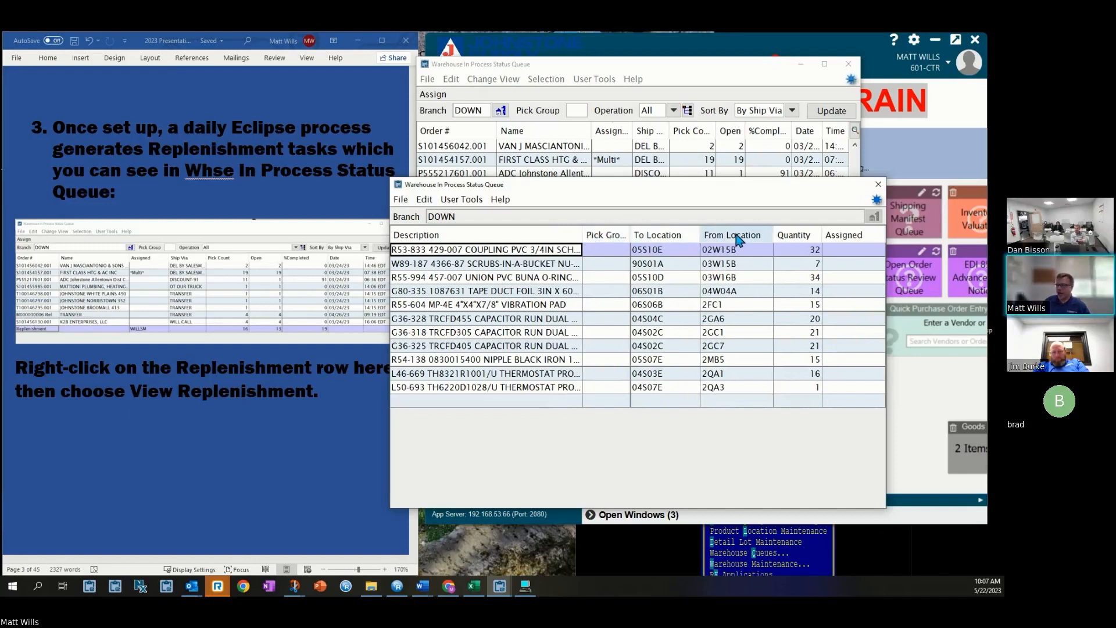
{"action": "left_click_drag", "start_coordinate": [737, 238], "coordinate": [668, 250]}
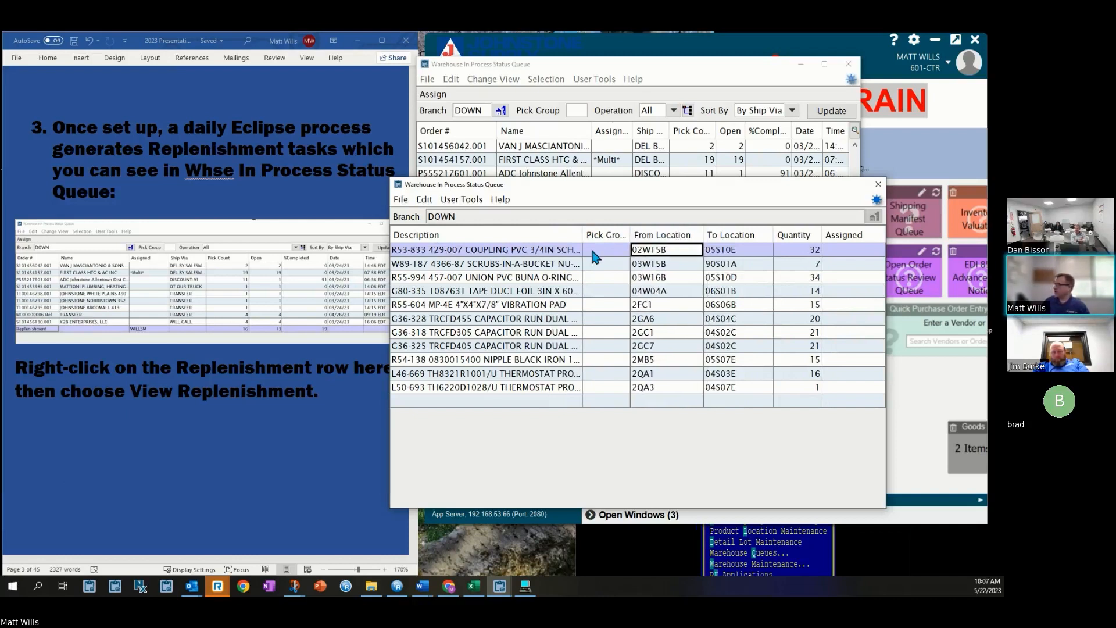
{"action": "left_click_drag", "start_coordinate": [583, 236], "coordinate": [625, 233]}
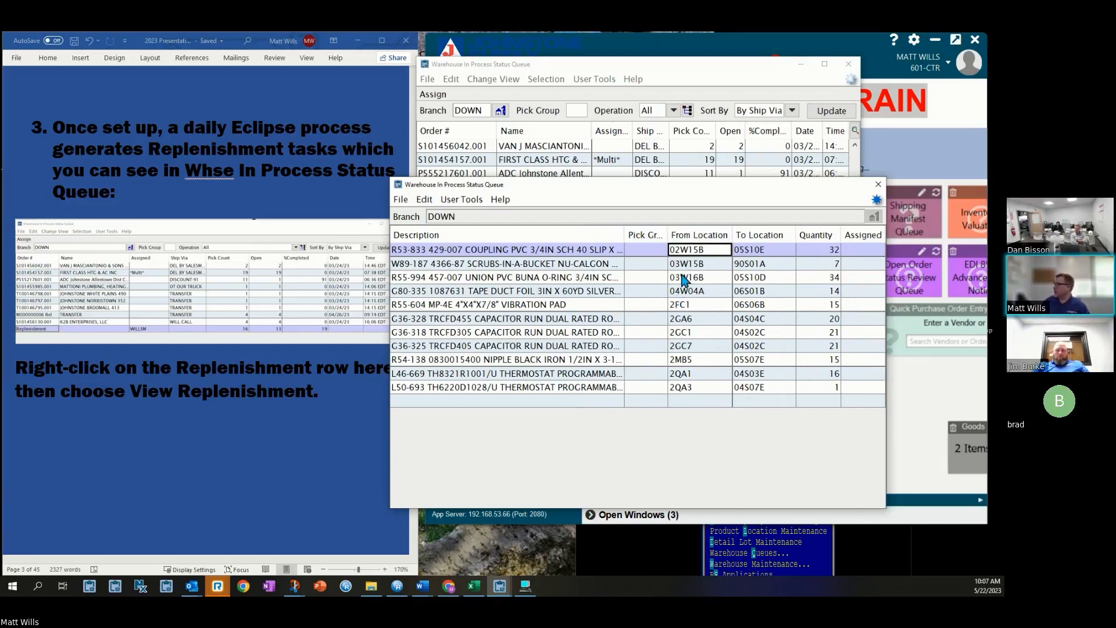
{"action": "left_click", "coordinate": [756, 251]}
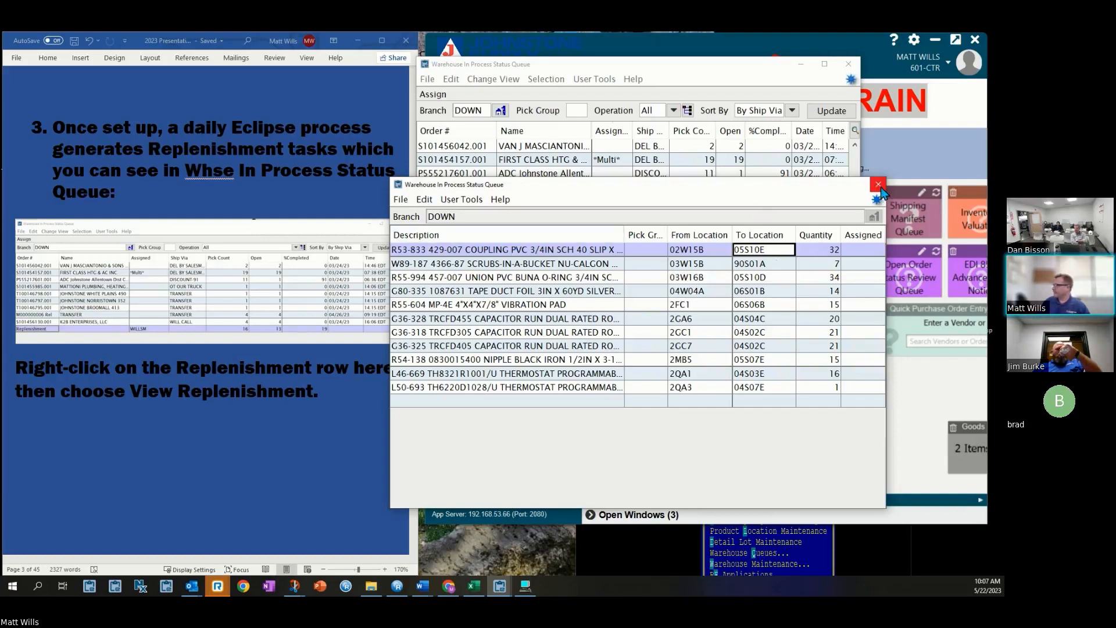
Close the replenishment list, minimize the status queue, and go to document section 4, "How to do replenishment with RF gun".
{"action": "left_click", "coordinate": [879, 187]}
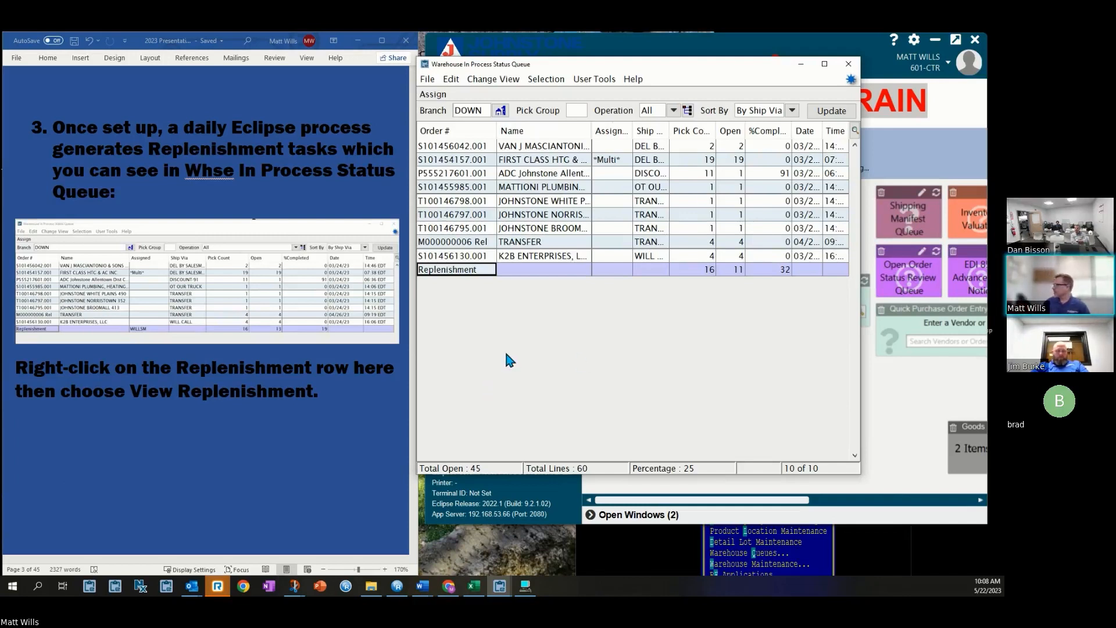
{"action": "left_click", "coordinate": [800, 64]}
{"action": "scroll", "coordinate": [256, 347], "scroll_direction": "down", "scroll_amount": 2}
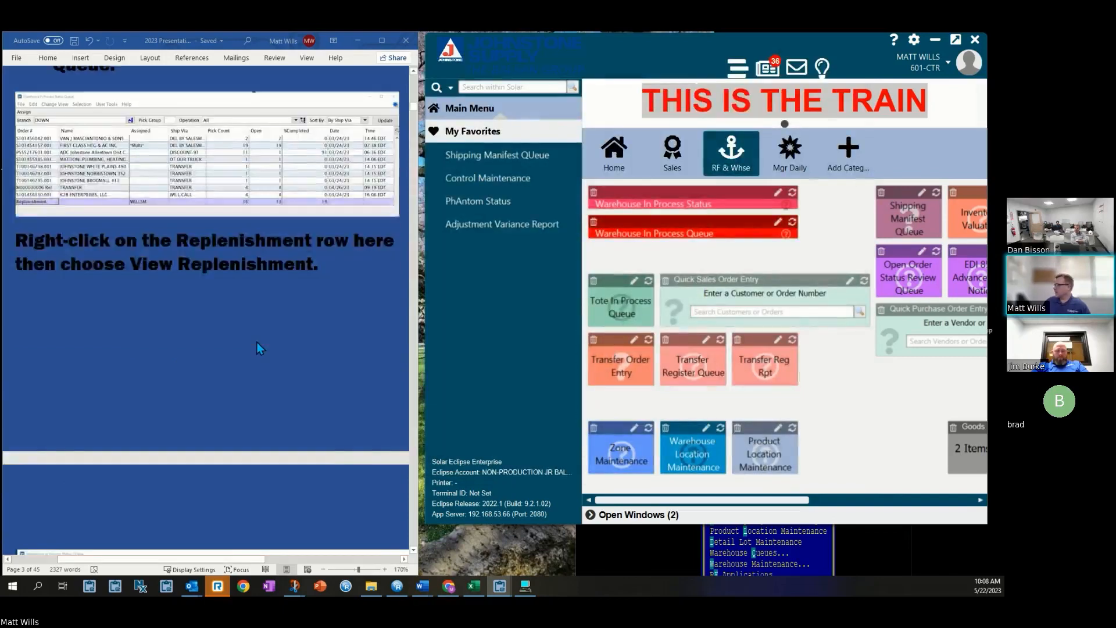
{"action": "scroll", "coordinate": [256, 341], "scroll_direction": "down", "scroll_amount": 5}
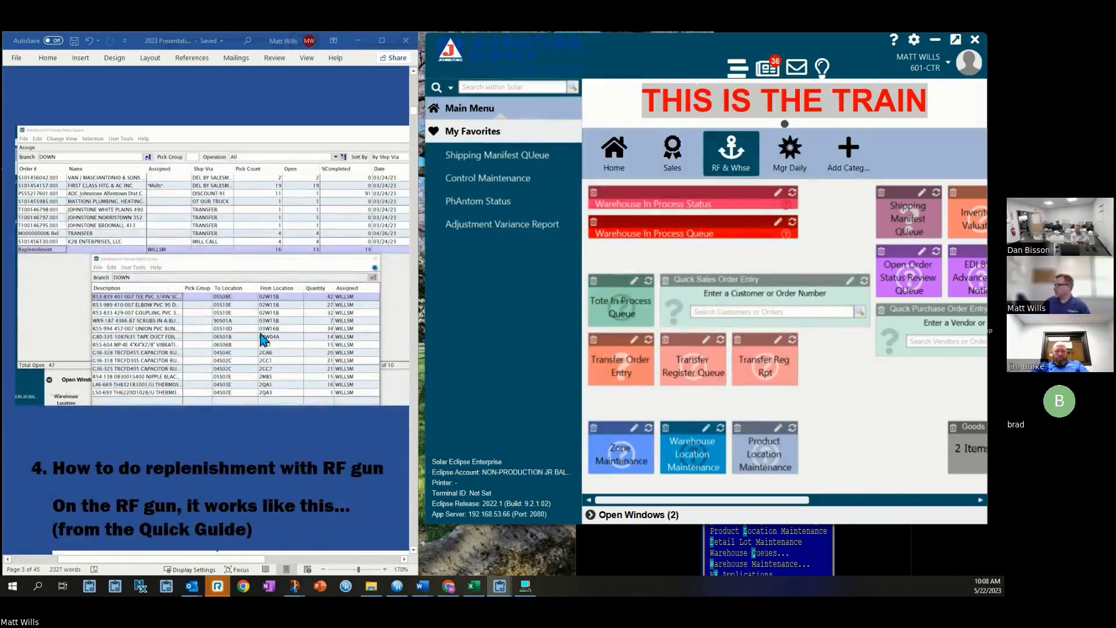
{"action": "scroll", "coordinate": [263, 339], "scroll_direction": "down", "scroll_amount": 5}
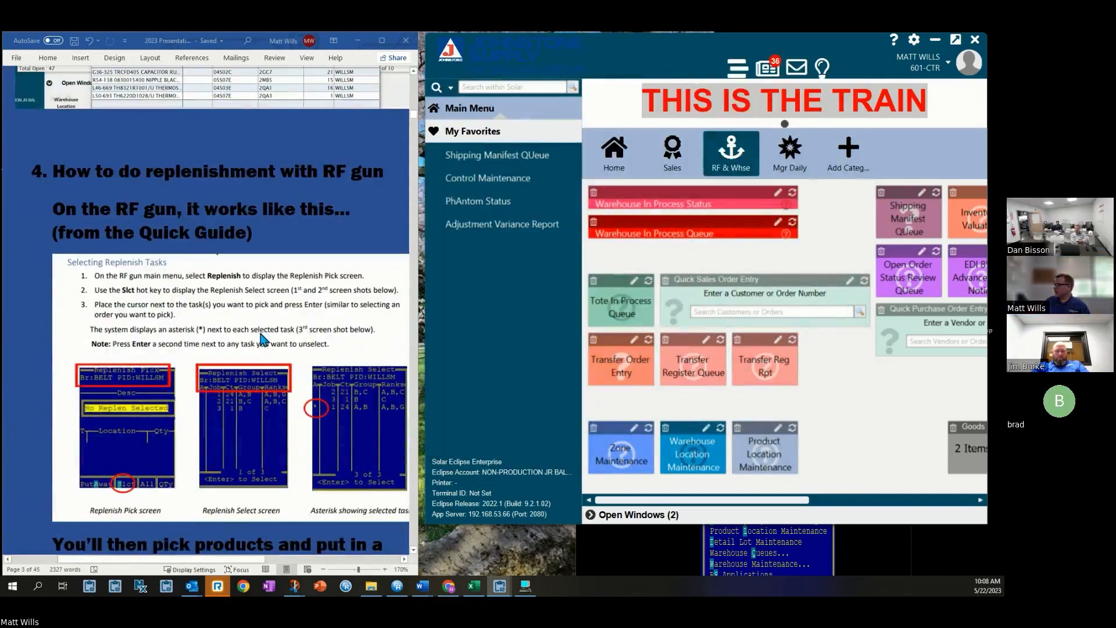
{"action": "scroll", "coordinate": [263, 337], "scroll_direction": "down", "scroll_amount": 1}
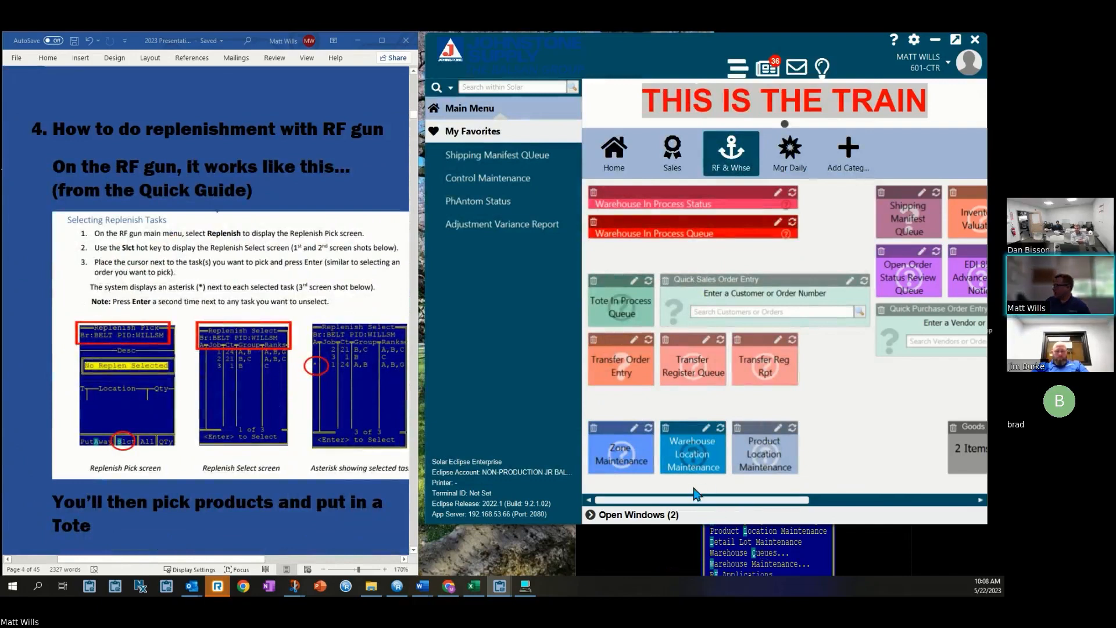
Switch to the Eterm terminal session, place its window beside the document, and open the RF Applications menu.
{"action": "left_click", "coordinate": [643, 572]}
{"action": "left_click_drag", "start_coordinate": [749, 477], "coordinate": [633, 170]}
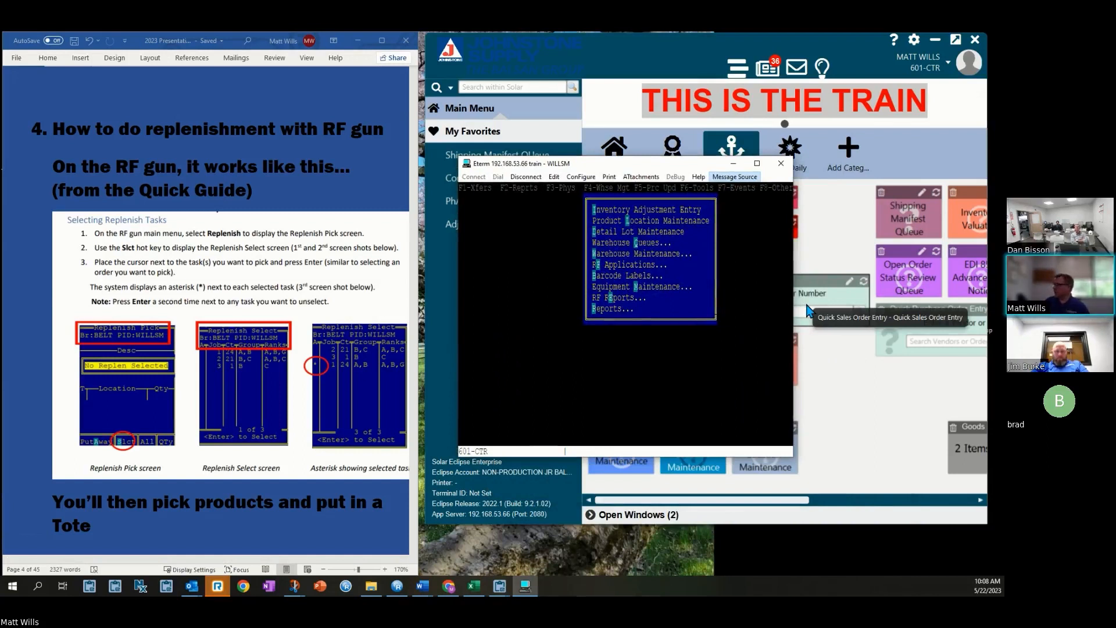
{"action": "key", "text": "Down"}
{"action": "key", "text": "Down"}
{"action": "key", "text": "Down"}
{"action": "key", "text": "Down"}
{"action": "key", "text": "Down"}
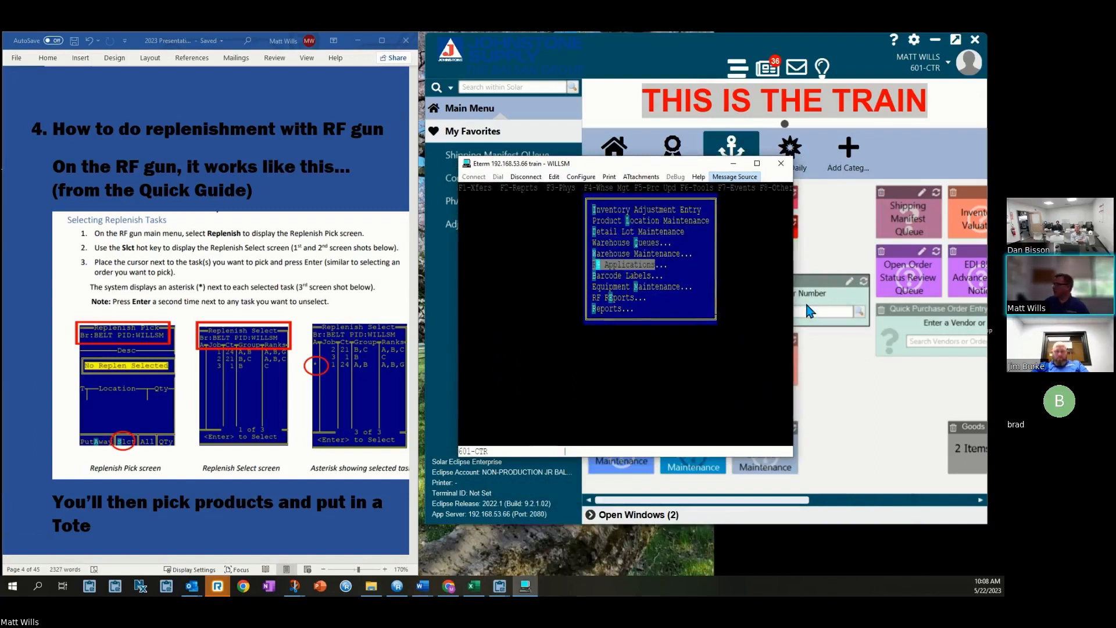
{"action": "key", "text": "Return"}
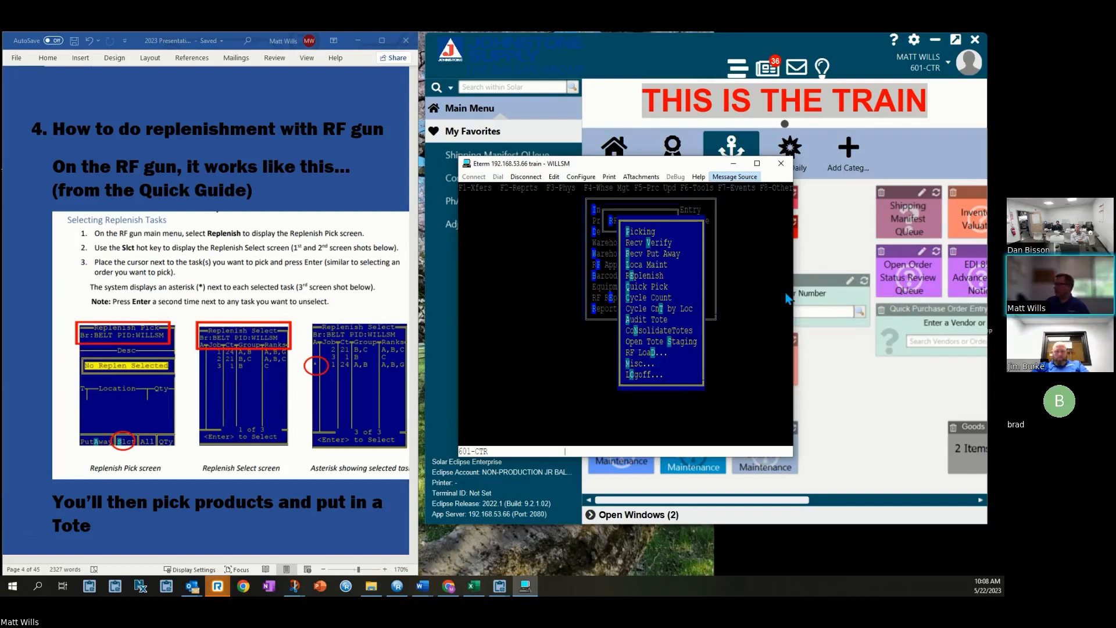
Open the Replenish function of the RF menu and set its branch to DOWN.
{"action": "key", "text": "Down"}
{"action": "key", "text": "Down"}
{"action": "key", "text": "Down"}
{"action": "key", "text": "Down"}
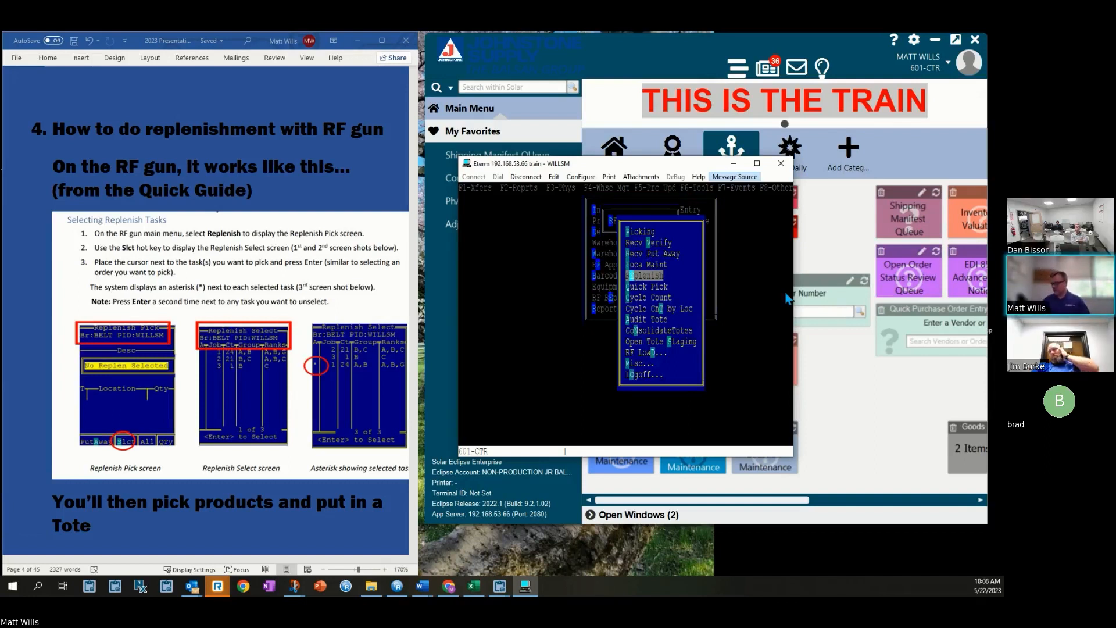
{"action": "key", "text": "Return"}
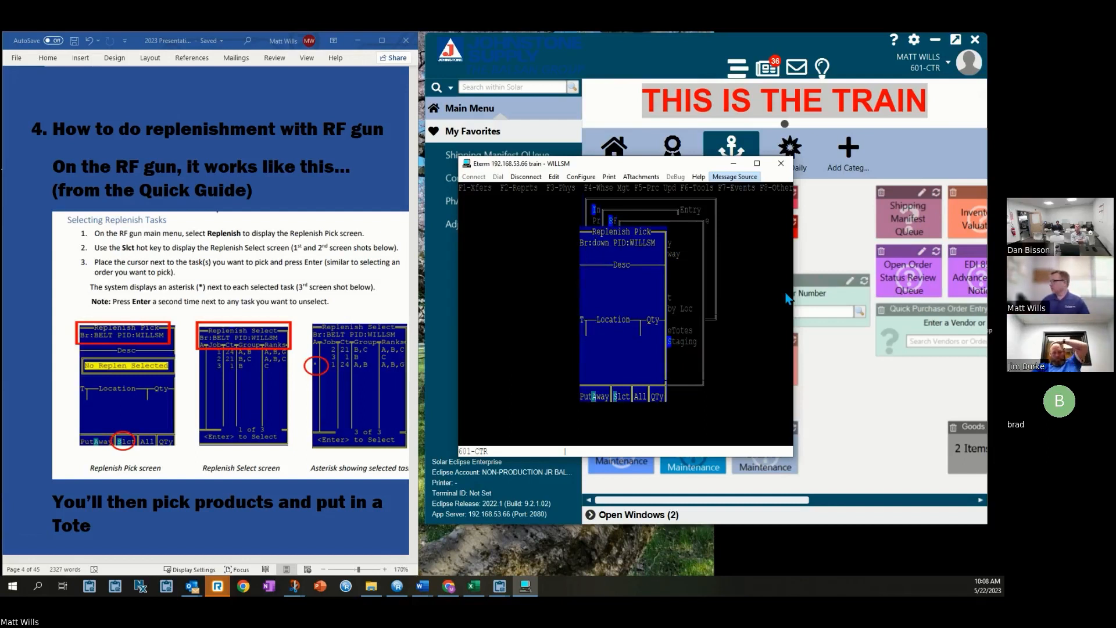
{"action": "type", "text": "down"}
{"action": "key", "text": "Return"}
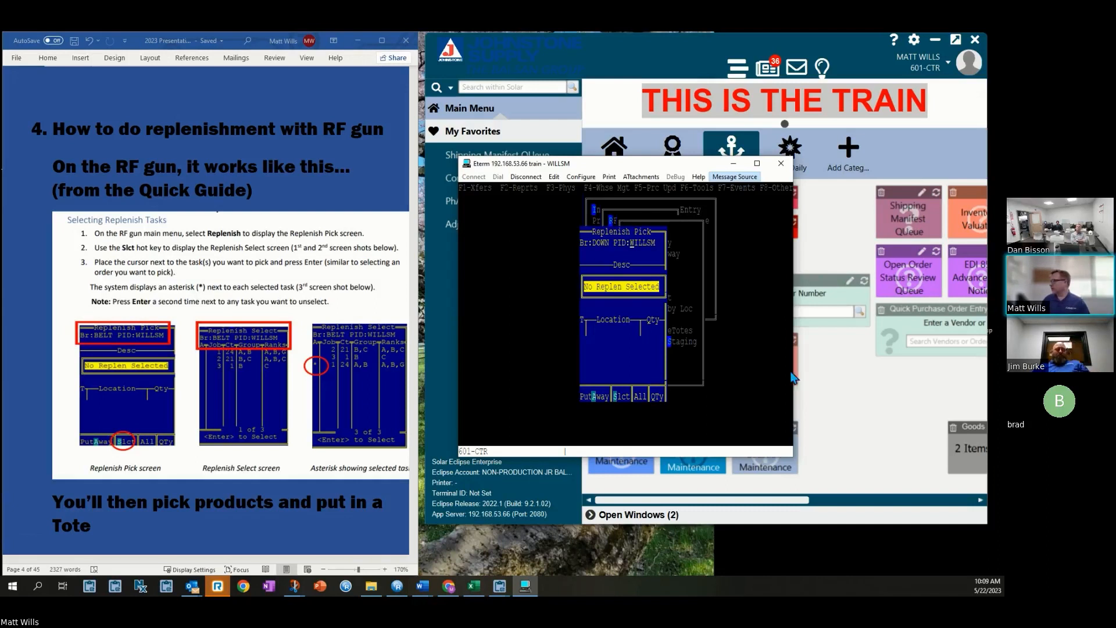
Select replenishment job 1 for branch DOWN, bring it into the Replenish Pick screen, and make the terminal window slightly shorter.
{"action": "left_click", "coordinate": [620, 399]}
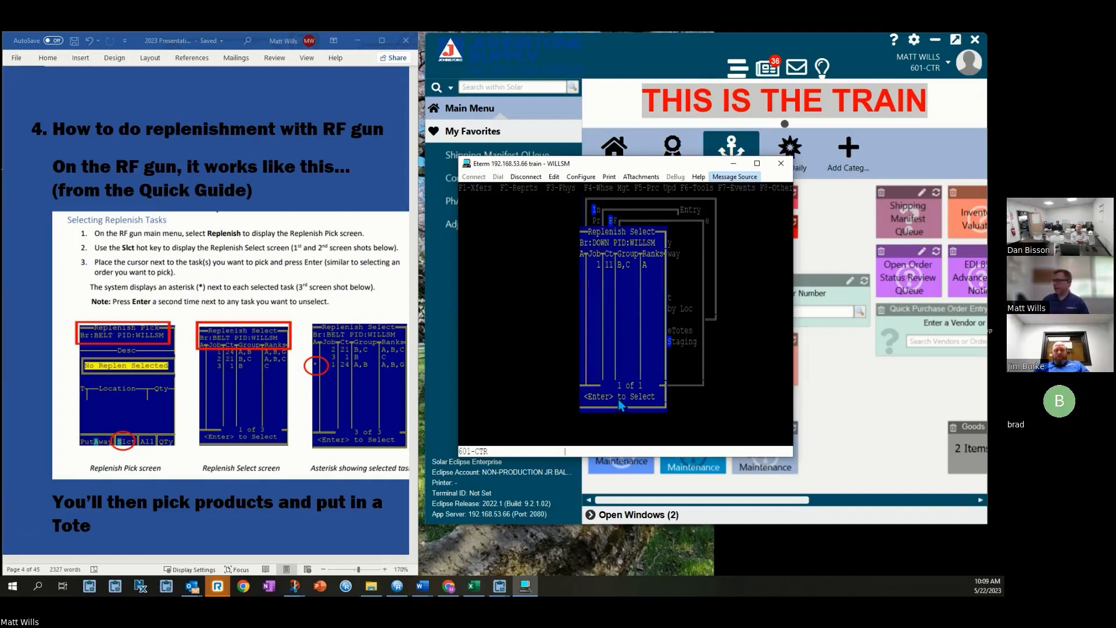
{"action": "key", "text": "Return"}
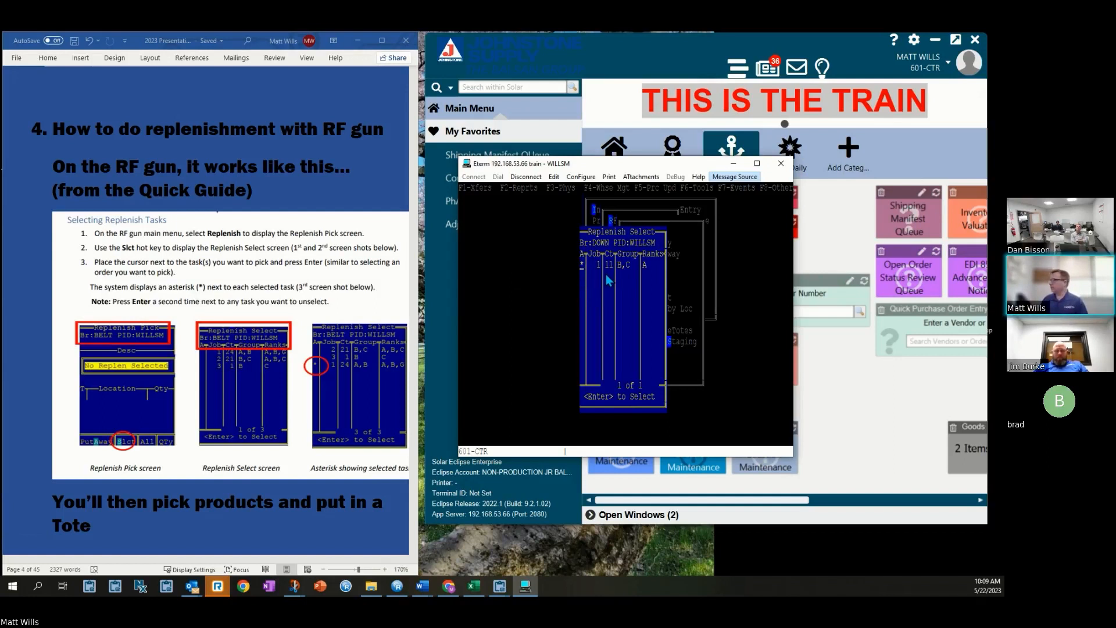
{"action": "key", "text": "Return"}
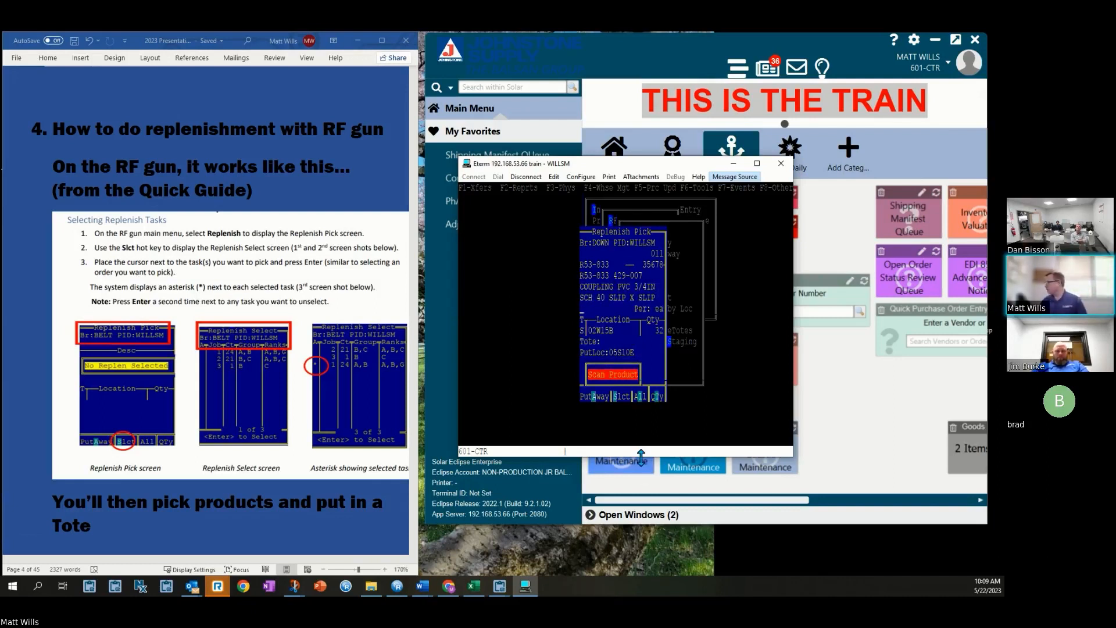
{"action": "left_click_drag", "start_coordinate": [641, 457], "coordinate": [642, 443]}
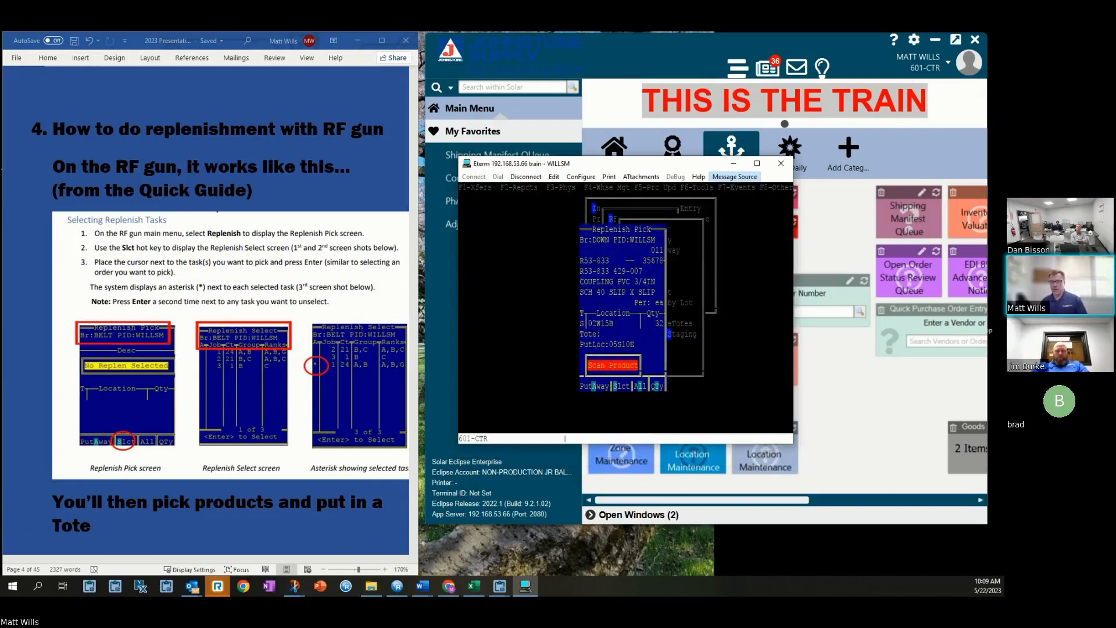
Pick product R53833 from location 02W15B on the Replenish Pick screen, accepting a picked quantity of 32.
{"action": "left_click", "coordinate": [301, 401]}
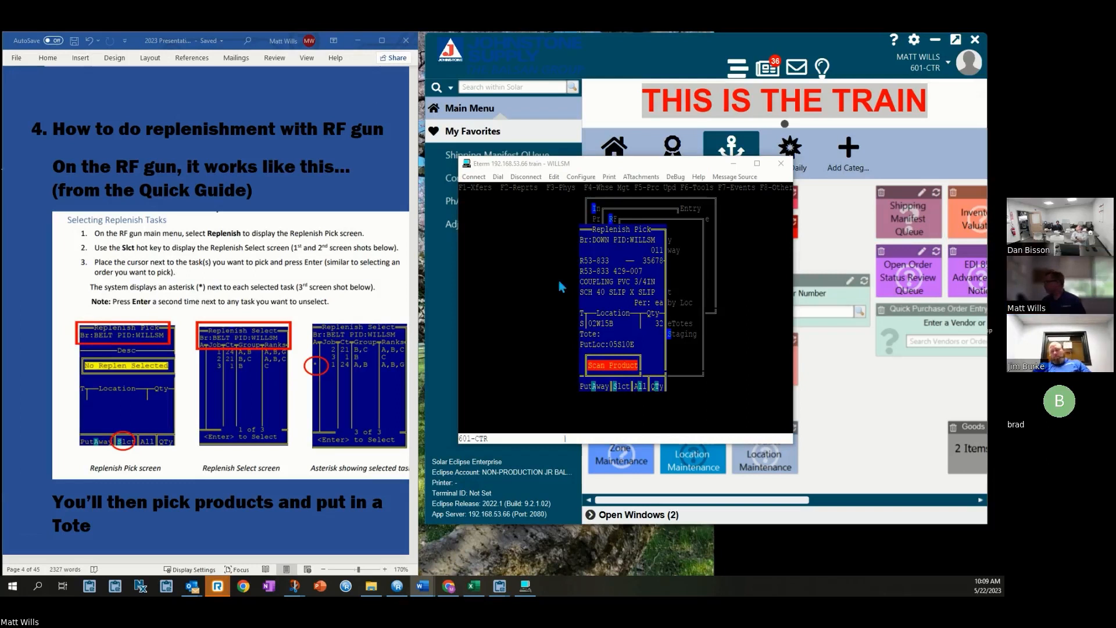
{"action": "left_click", "coordinate": [617, 295]}
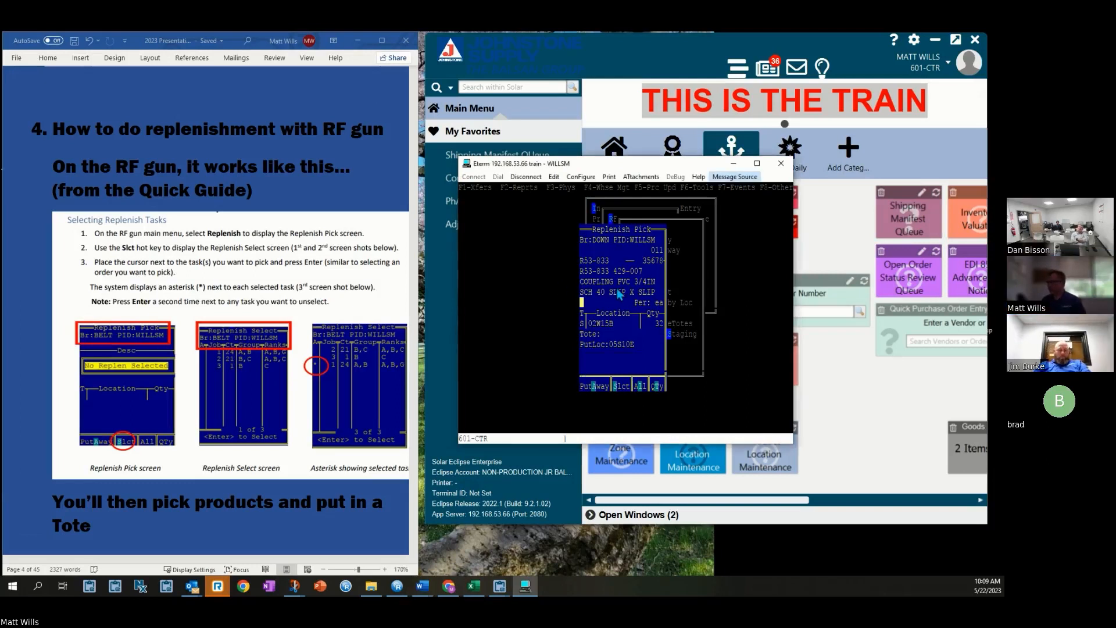
{"action": "type", "text": "R53833"}
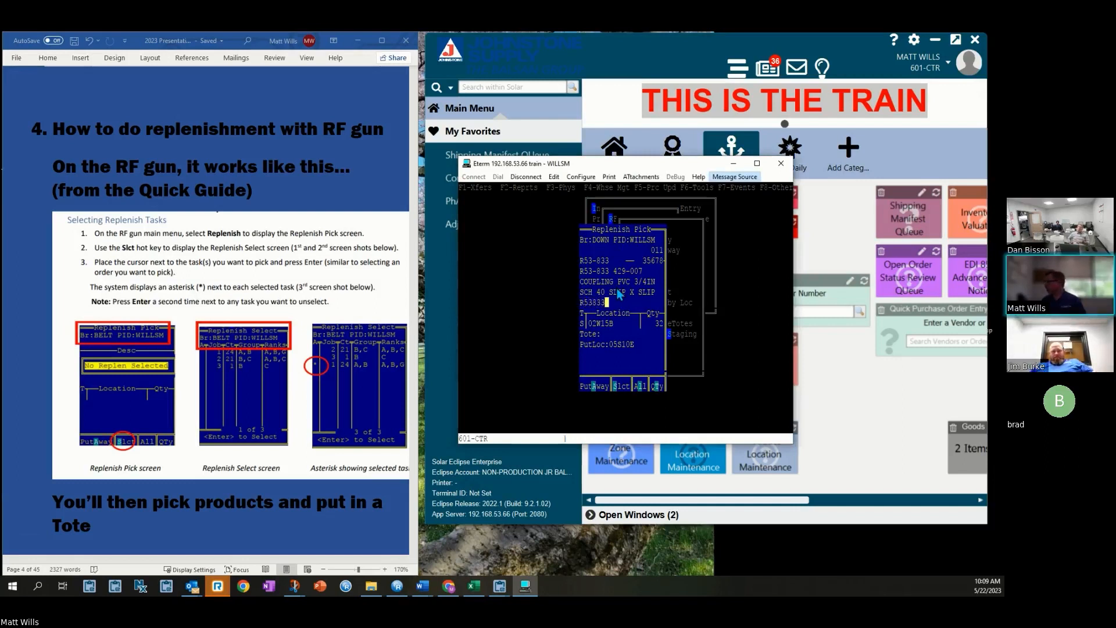
{"action": "key", "text": "Return"}
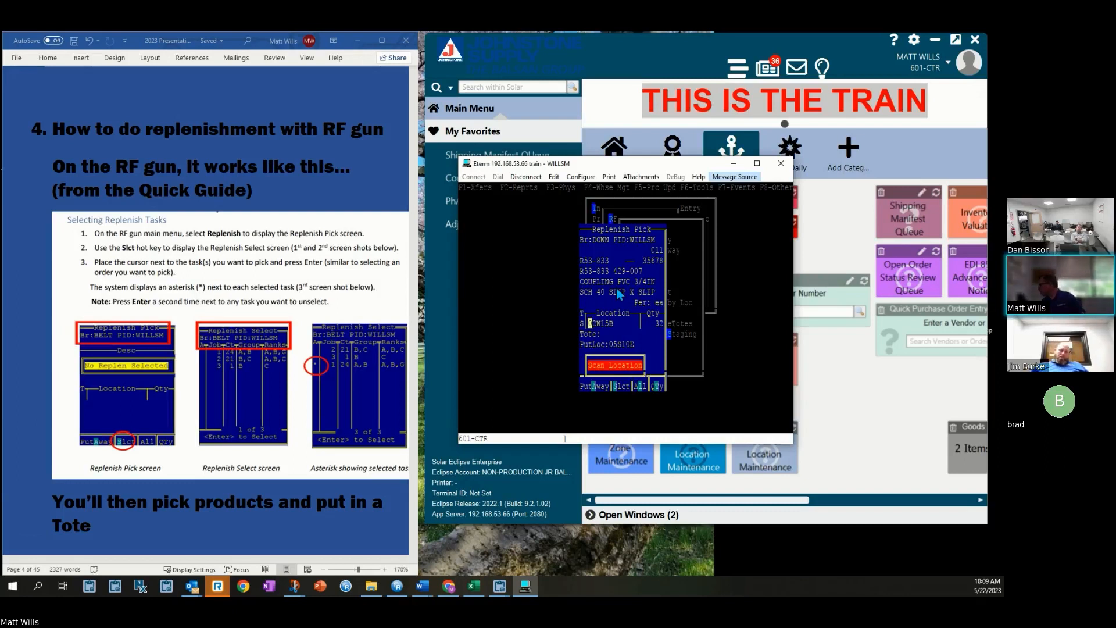
{"action": "type", "text": "02"}
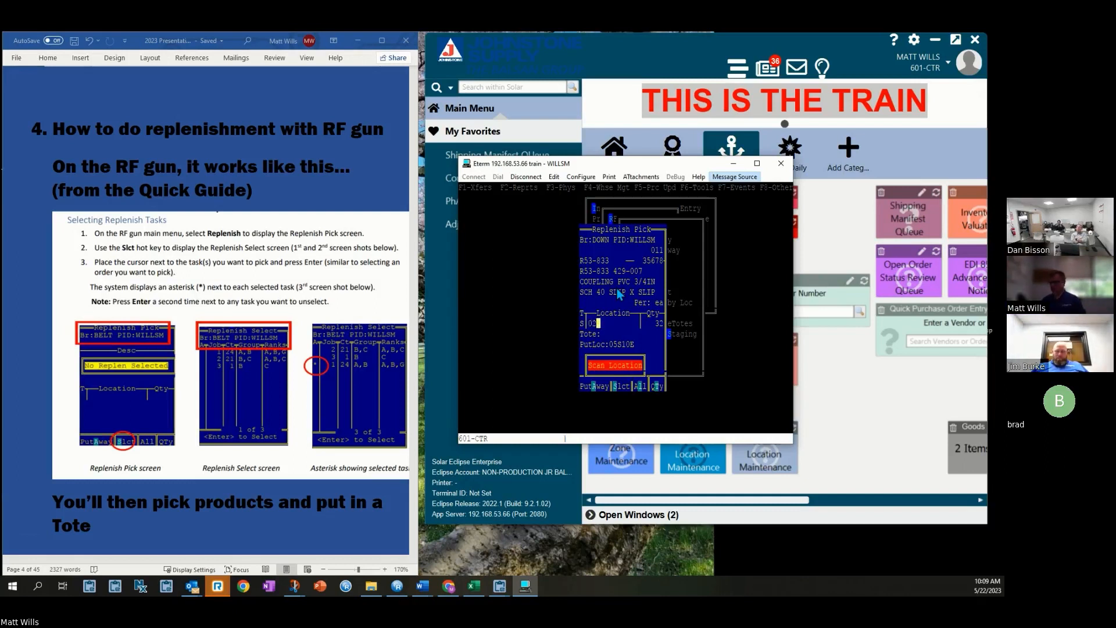
{"action": "type", "text": "W15B"}
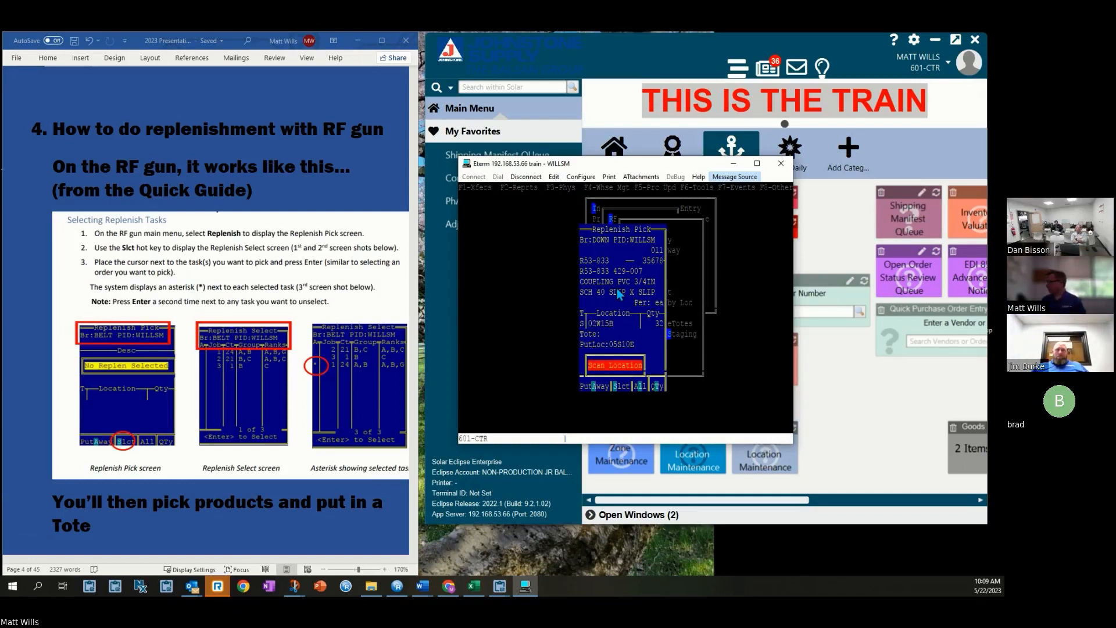
{"action": "key", "text": "Return"}
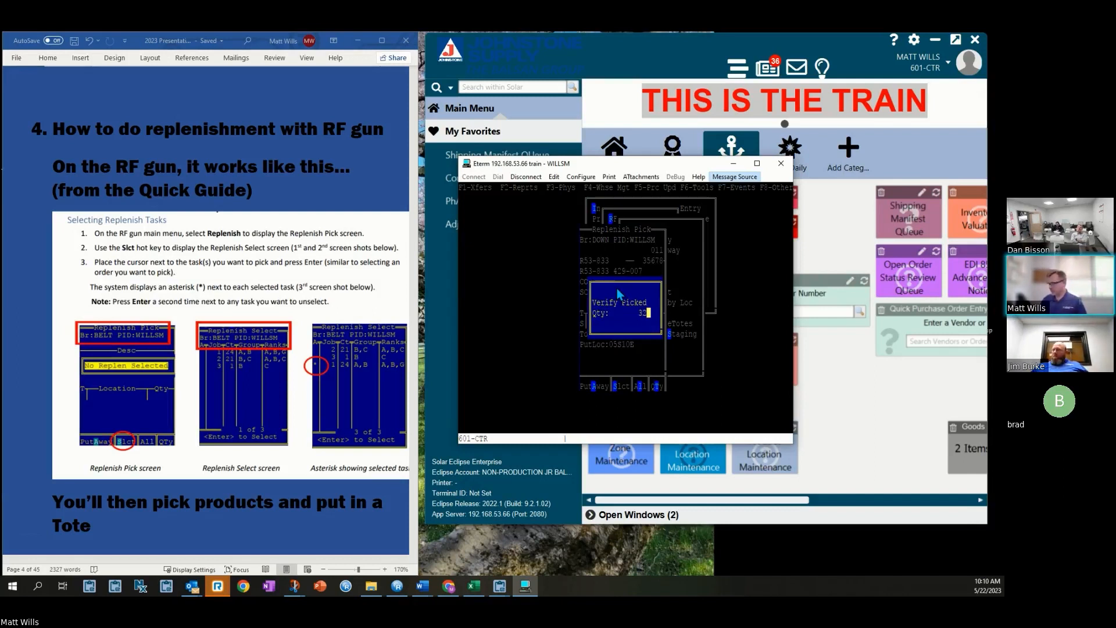
{"action": "key", "text": "Return"}
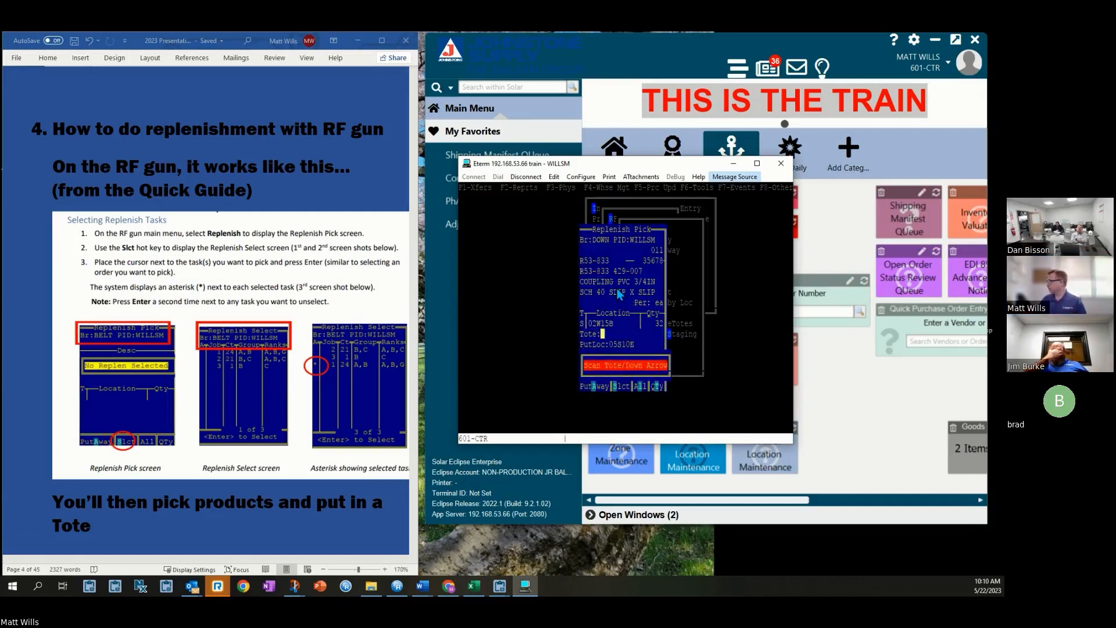
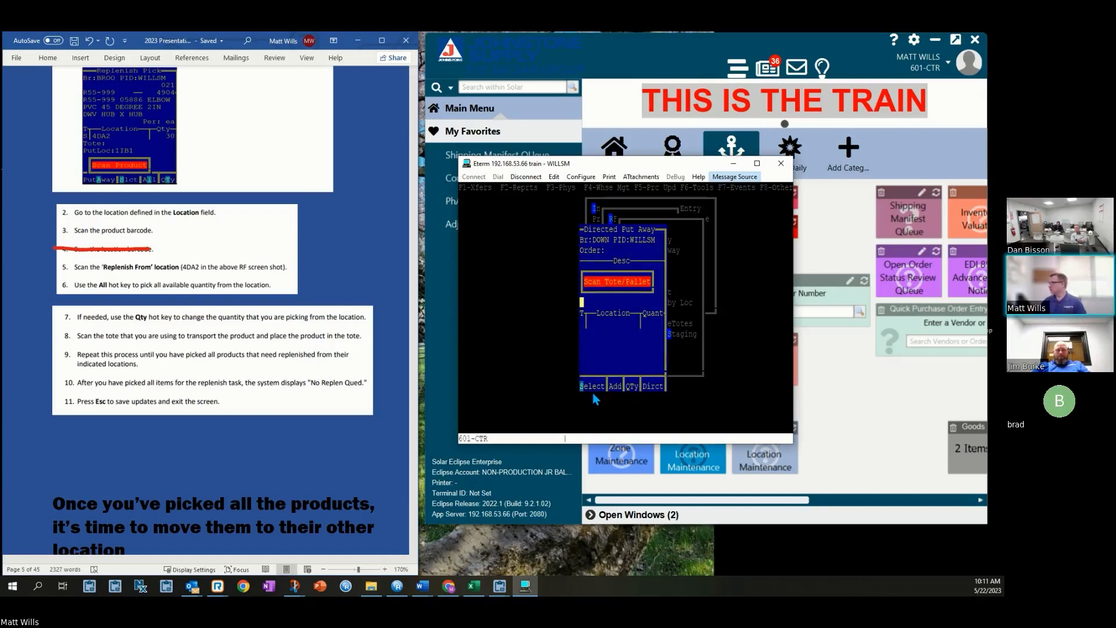
Load tote MW in Directed Put Away and put product R53833 away in location 05S10E.
{"action": "type", "text": "MW"}
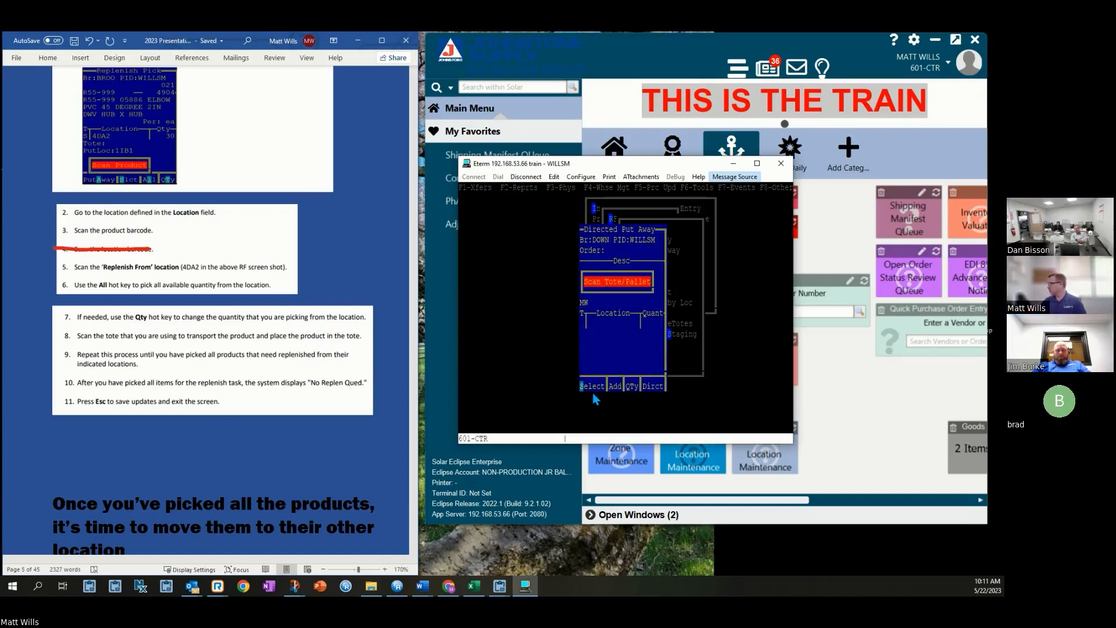
{"action": "key", "text": "Return"}
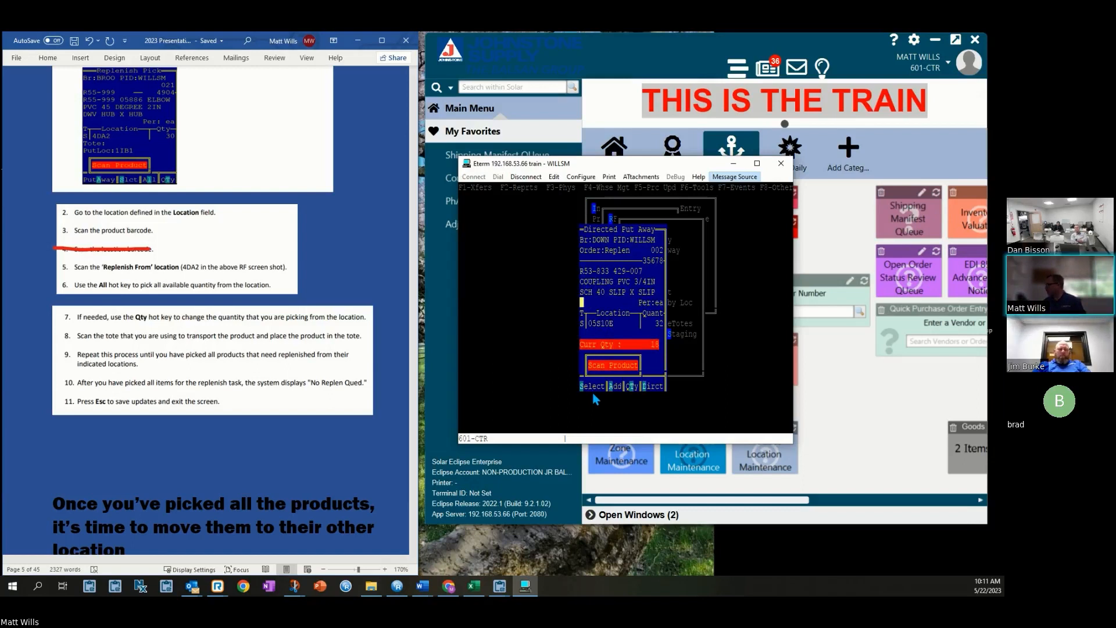
{"action": "type", "text": "R"}
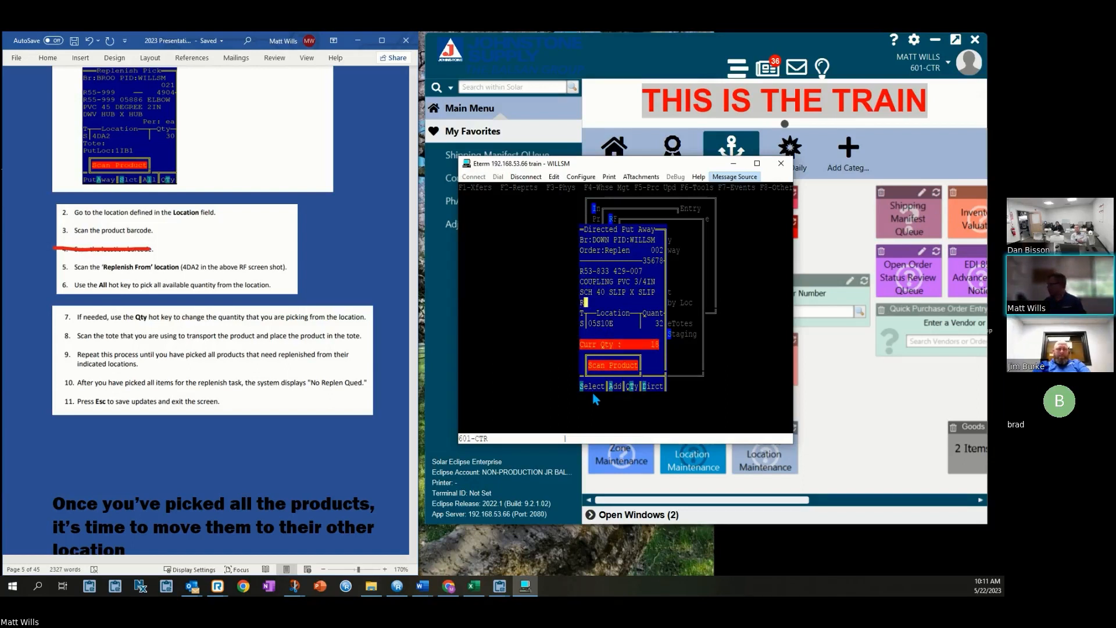
{"action": "type", "text": "53833"}
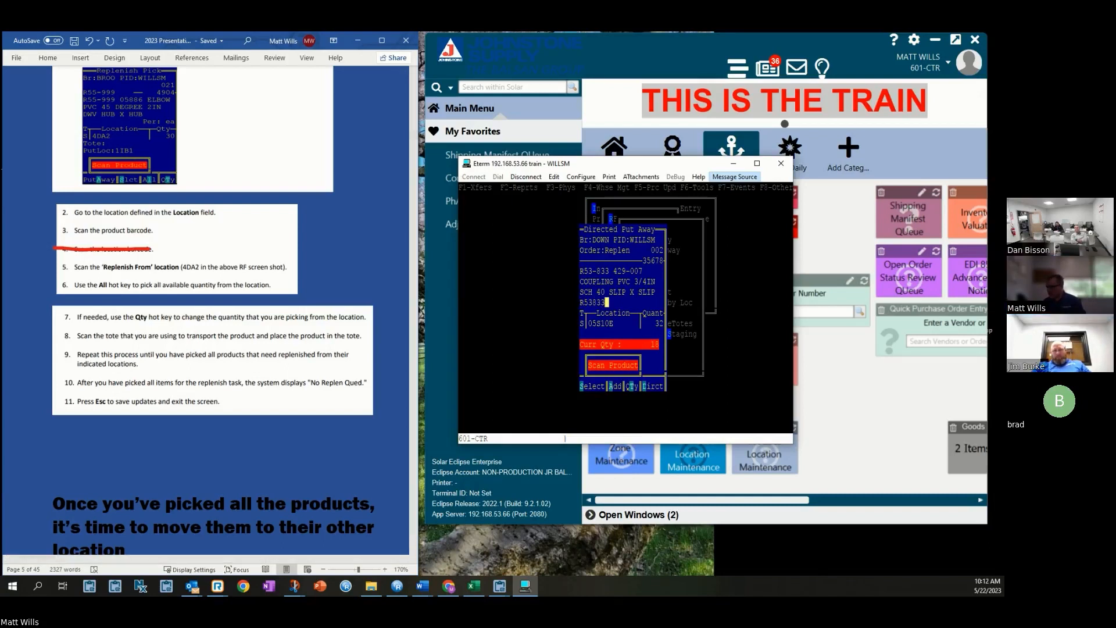
{"action": "key", "text": "alt+Tab"}
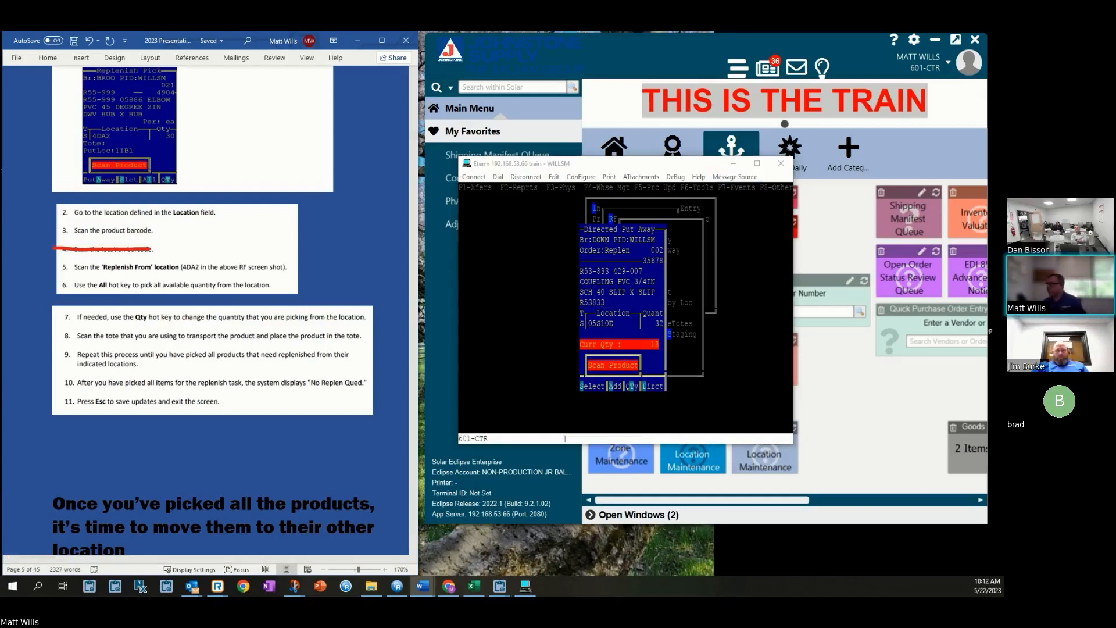
{"action": "left_click", "coordinate": [631, 320]}
{"action": "key", "text": "Return"}
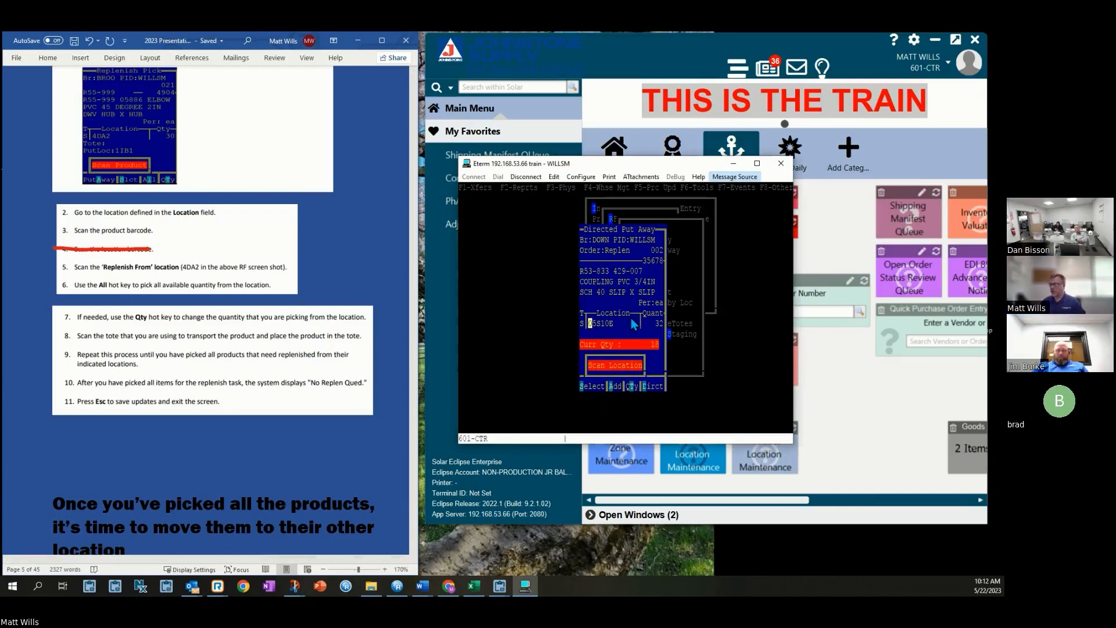
{"action": "type", "text": "05S"}
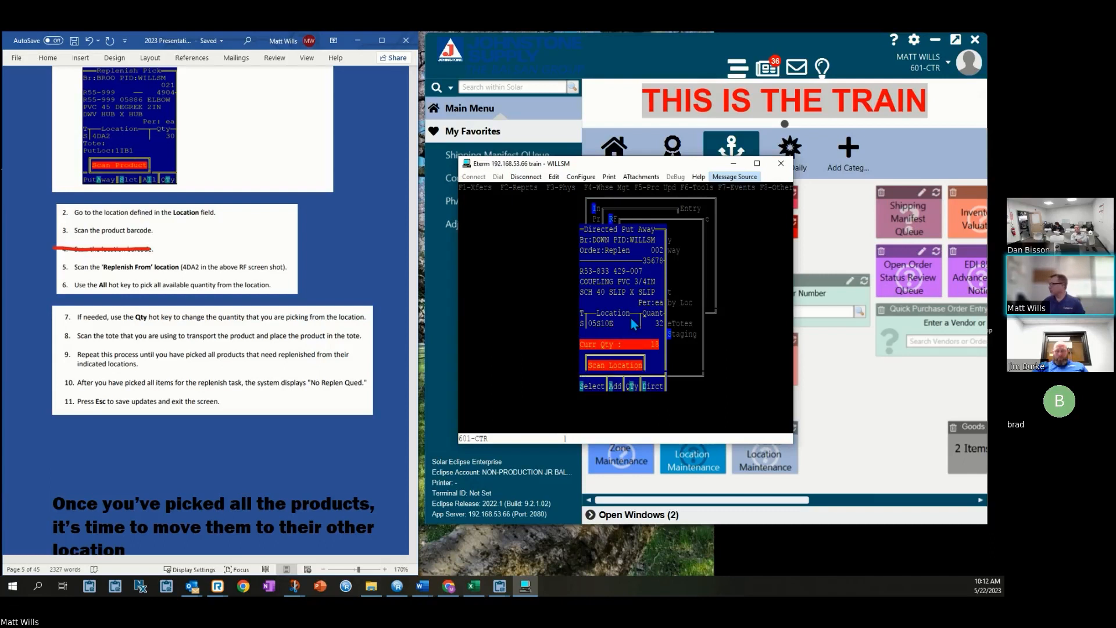
{"action": "key", "text": "Return"}
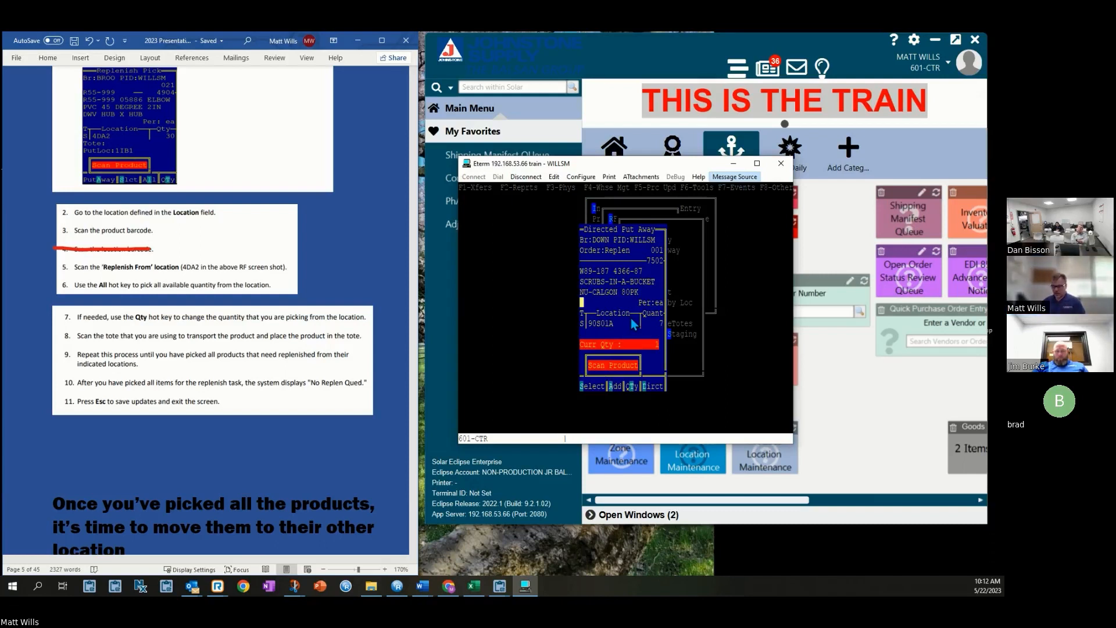
Put product W89187 away in location 90S01A to finish the tote.
{"action": "type", "text": "W89187"}
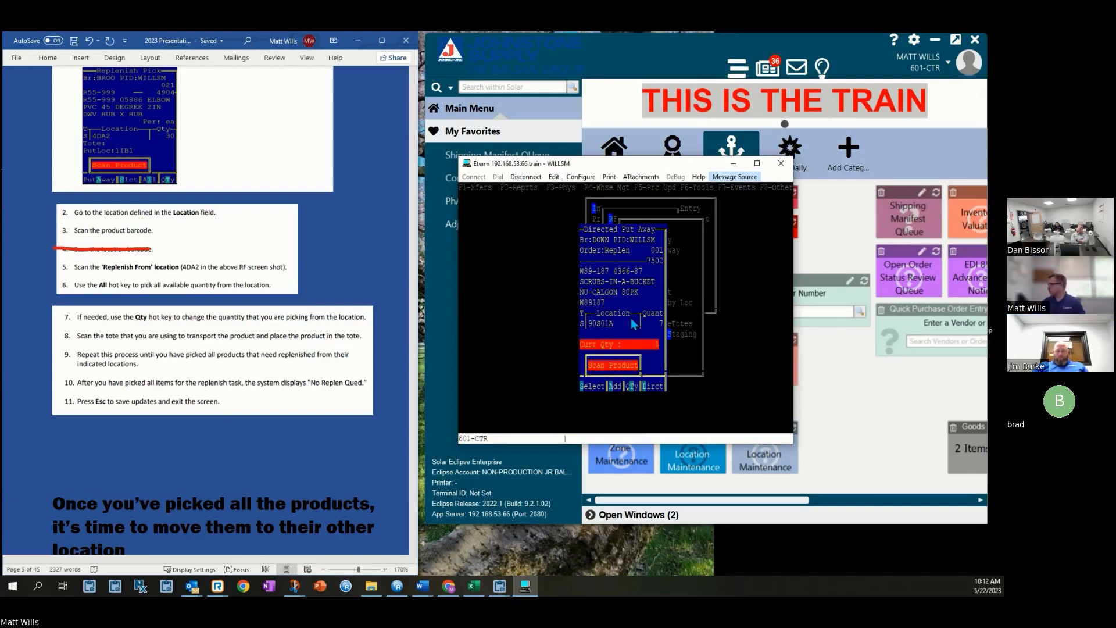
{"action": "key", "text": "Return"}
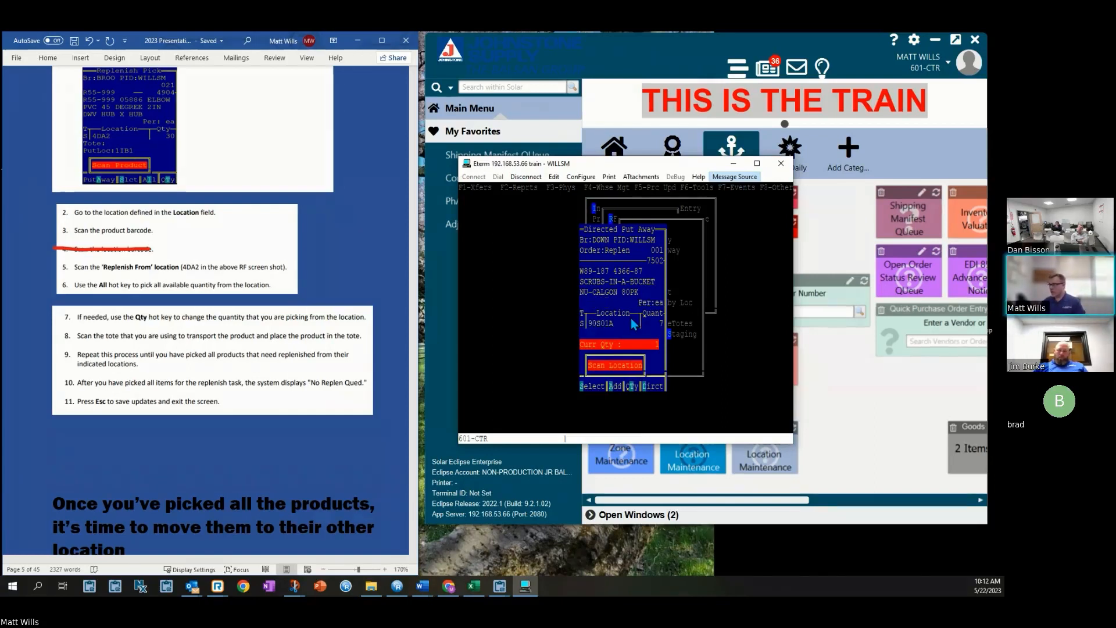
{"action": "type", "text": "90"}
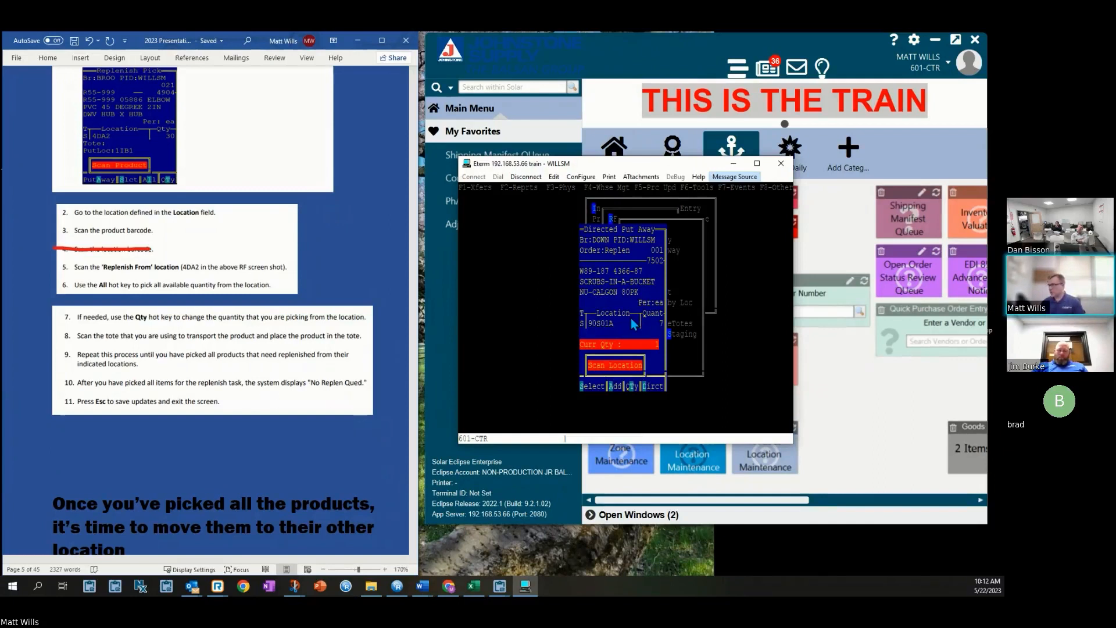
{"action": "type", "text": "S01"}
{"action": "key", "text": "Return"}
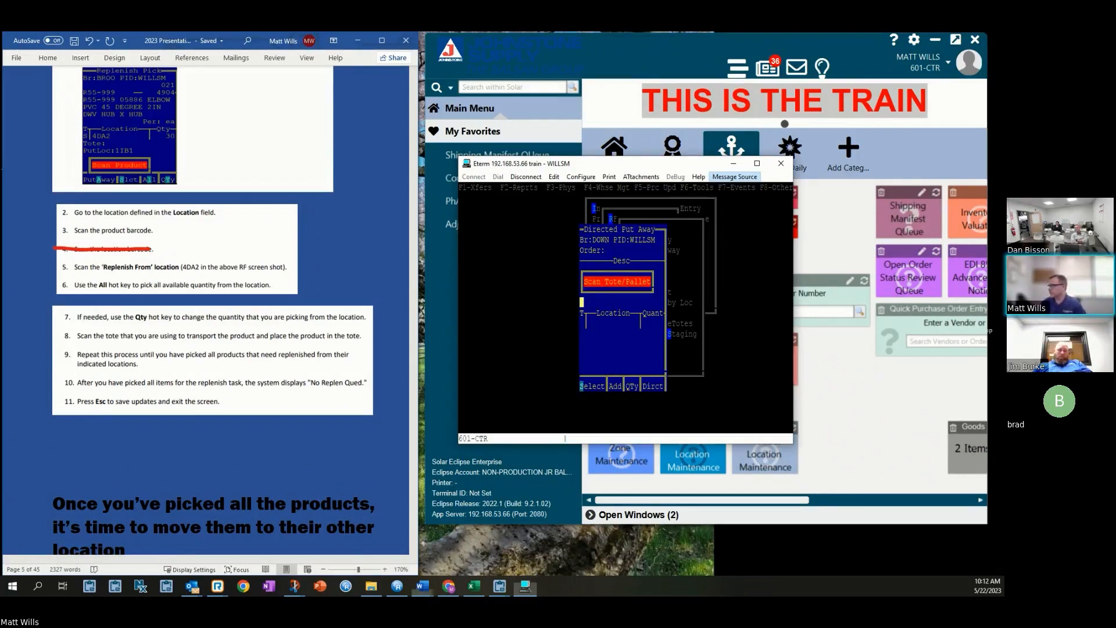
Review the "Putting Away Replenishment Products" instructions and the Quick Guides note in the training document.
{"action": "scroll", "coordinate": [193, 323], "scroll_direction": "down", "scroll_amount": 6}
{"action": "scroll", "coordinate": [193, 322], "scroll_direction": "down", "scroll_amount": 8}
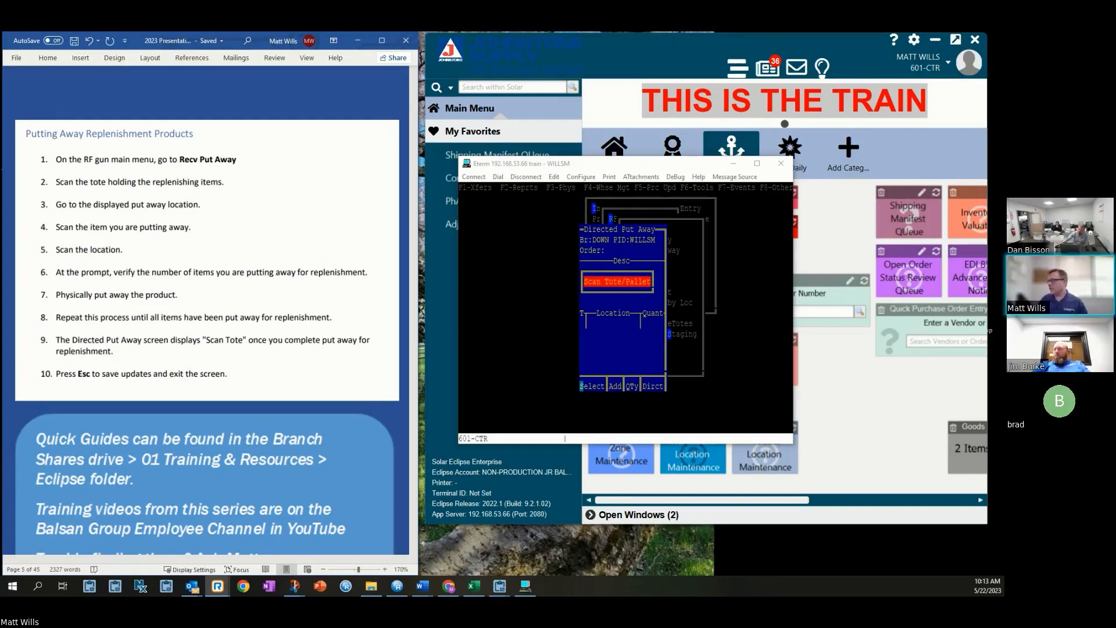
{"action": "scroll", "coordinate": [93, 343], "scroll_direction": "down", "scroll_amount": 3}
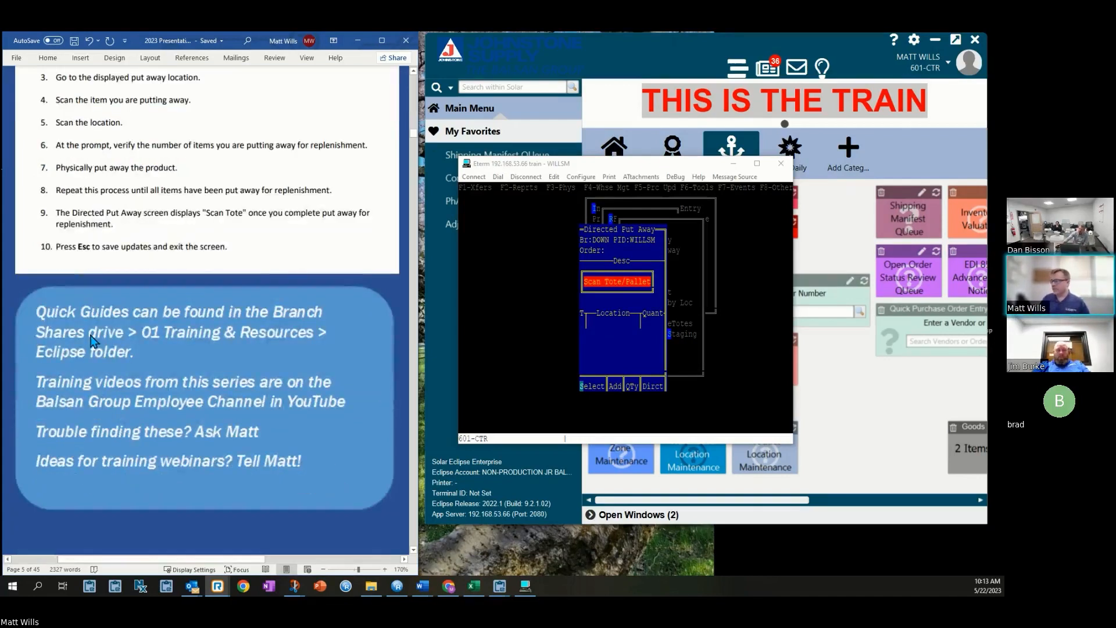
{"action": "scroll", "coordinate": [154, 352], "scroll_direction": "up", "scroll_amount": 2}
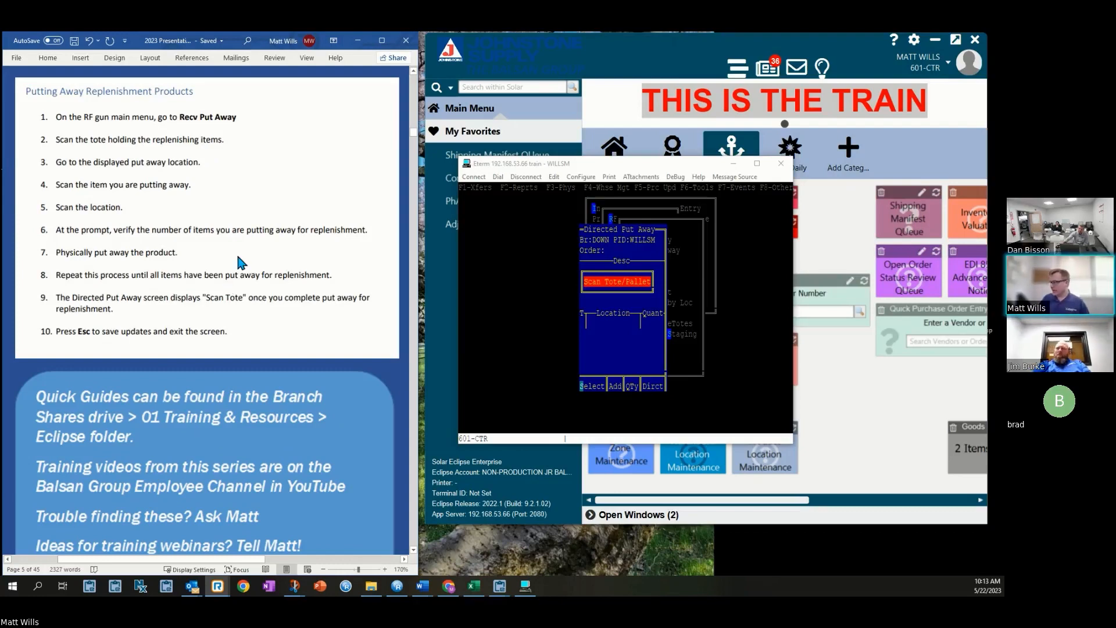
Switch to File Explorer and open the Eclipse-Warehouse Functions folder in Branch Team Shares (T:) > Training & Resources > Eclipse.
{"action": "left_click", "coordinate": [371, 586]}
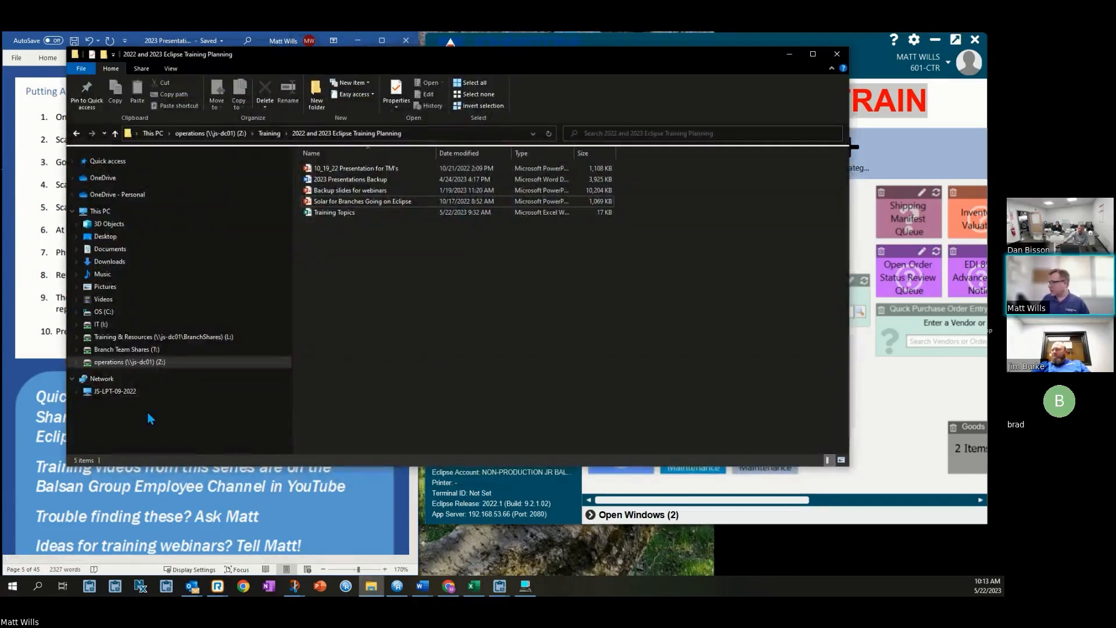
{"action": "left_click", "coordinate": [125, 349]}
{"action": "scroll", "coordinate": [370, 236], "scroll_direction": "down", "scroll_amount": 2}
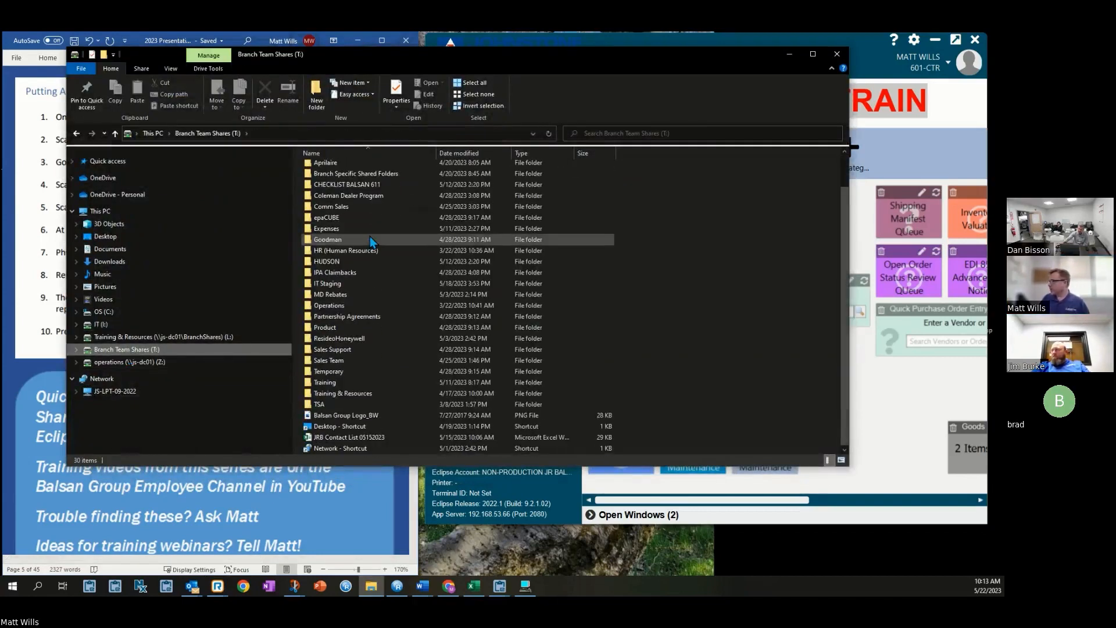
{"action": "double_click", "coordinate": [337, 393]}
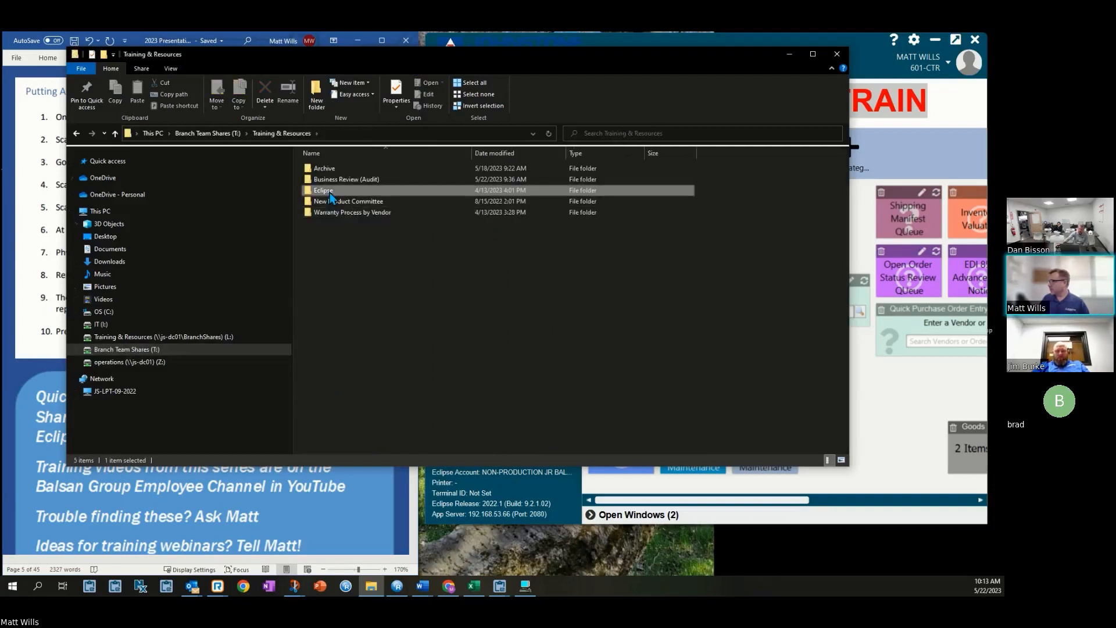
{"action": "double_click", "coordinate": [330, 191]}
{"action": "double_click", "coordinate": [339, 168]}
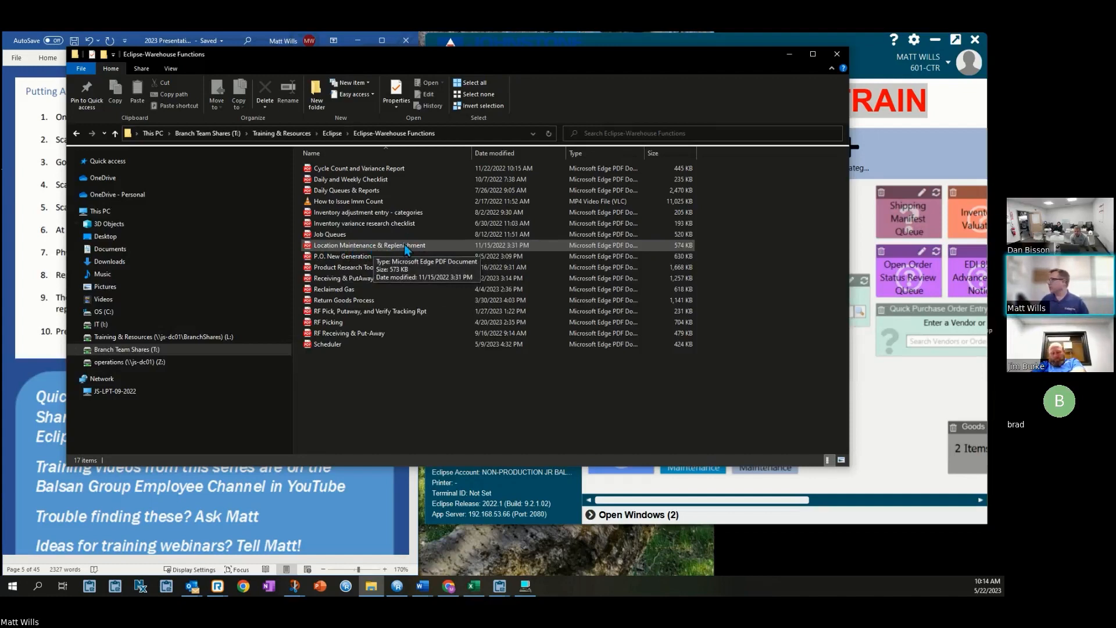
Return from File Explorer to Solar Eclipse and check the Replenishment row's pick count in the Warehouse In Process Status Queue.
{"action": "left_click", "coordinate": [792, 55]}
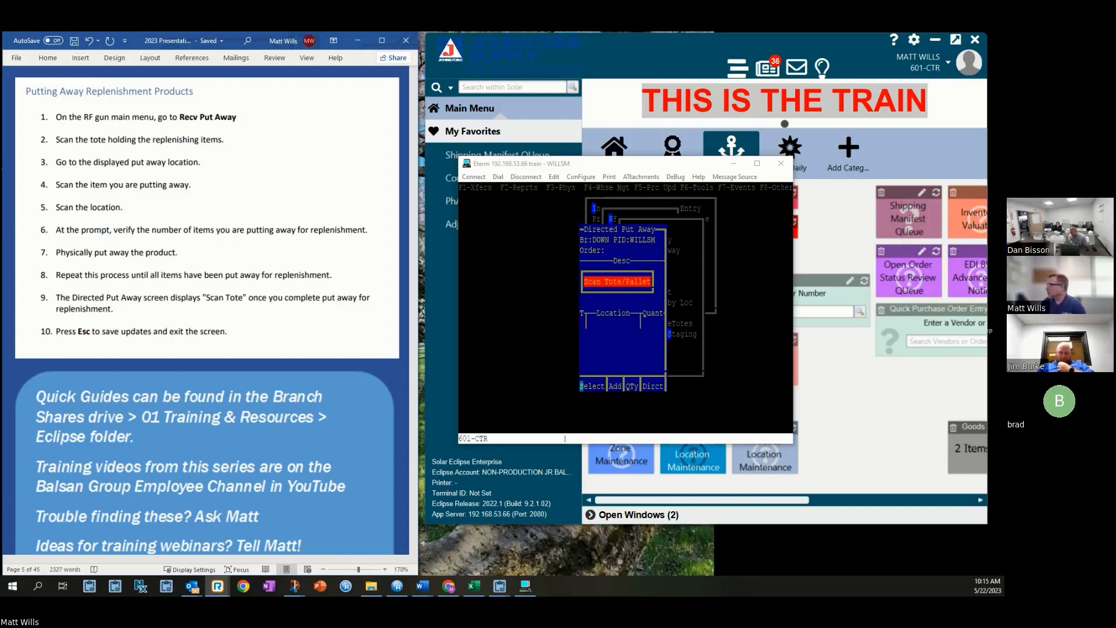
{"action": "left_click", "coordinate": [733, 164]}
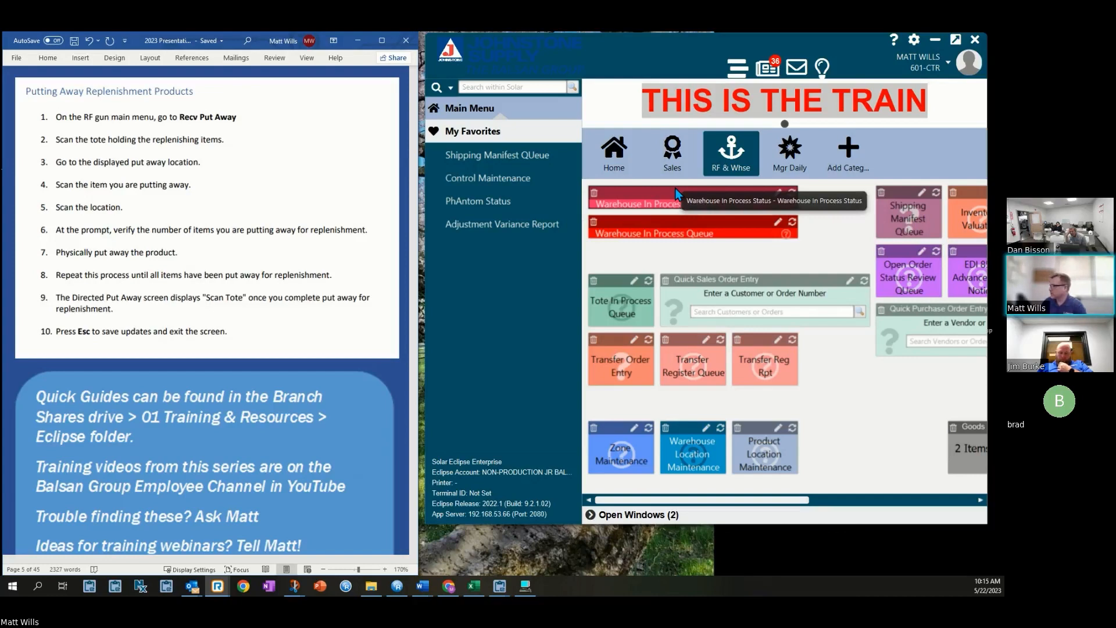
{"action": "left_click", "coordinate": [591, 516]}
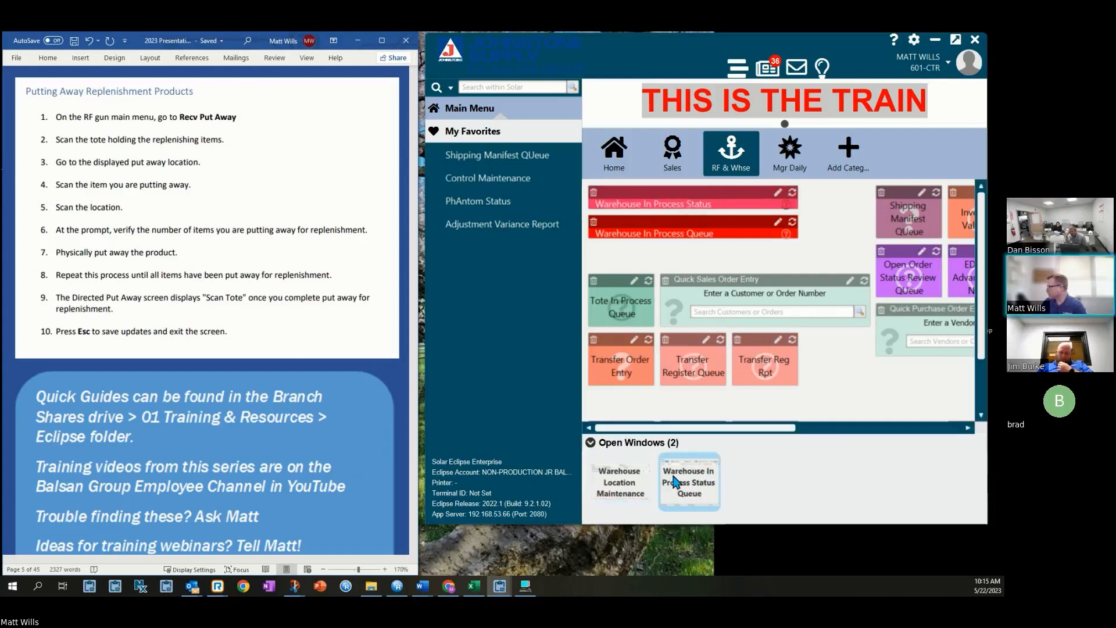
{"action": "left_click", "coordinate": [674, 481]}
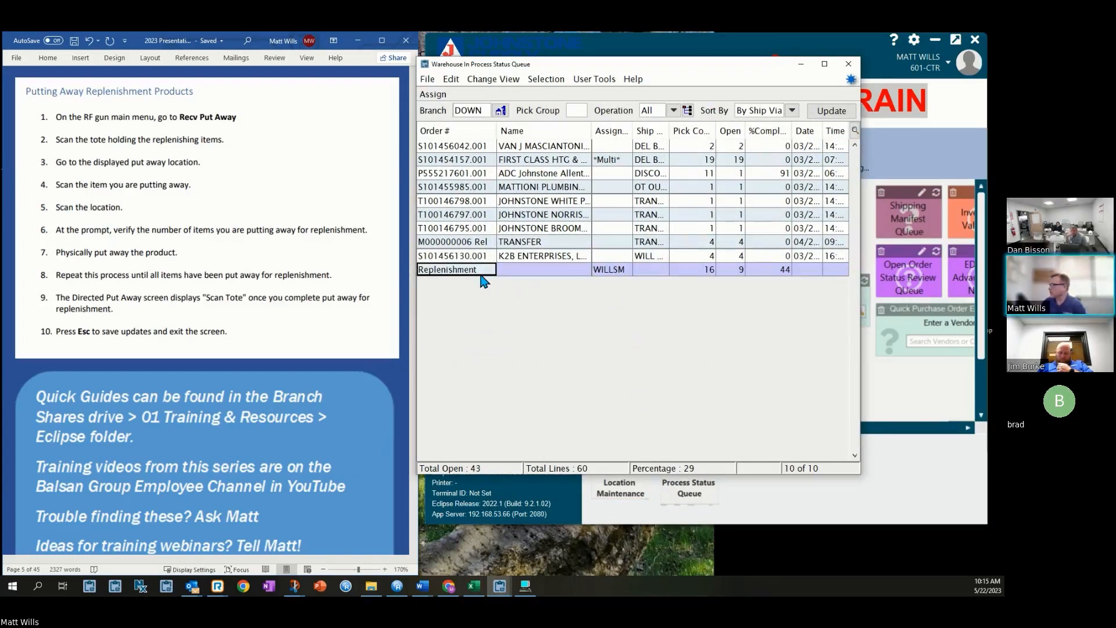
{"action": "left_click", "coordinate": [689, 271]}
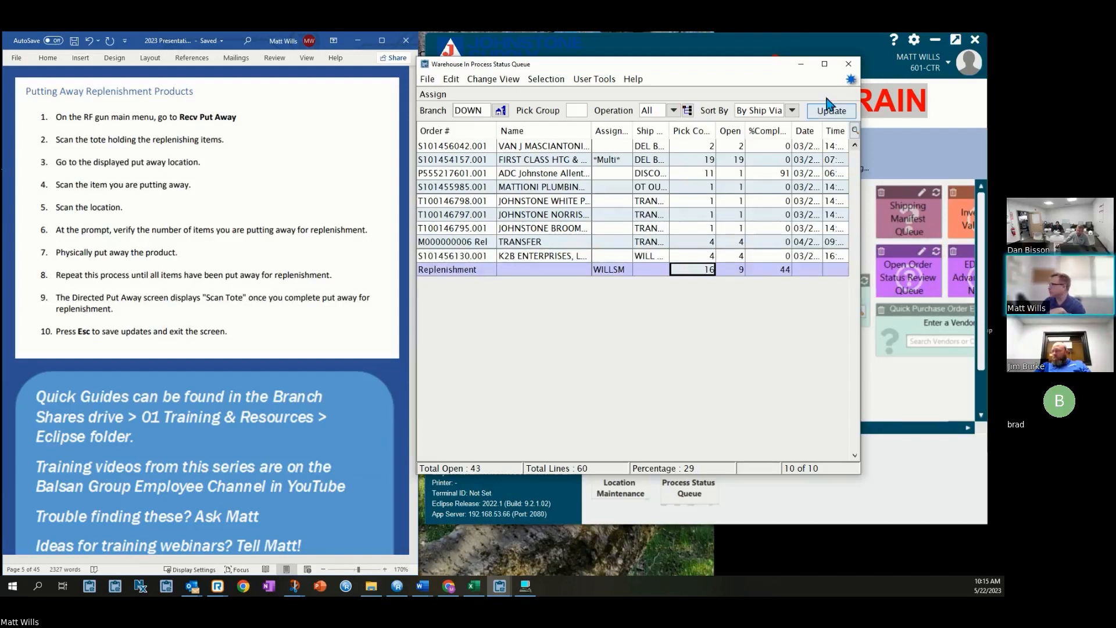
{"action": "left_click", "coordinate": [805, 64]}
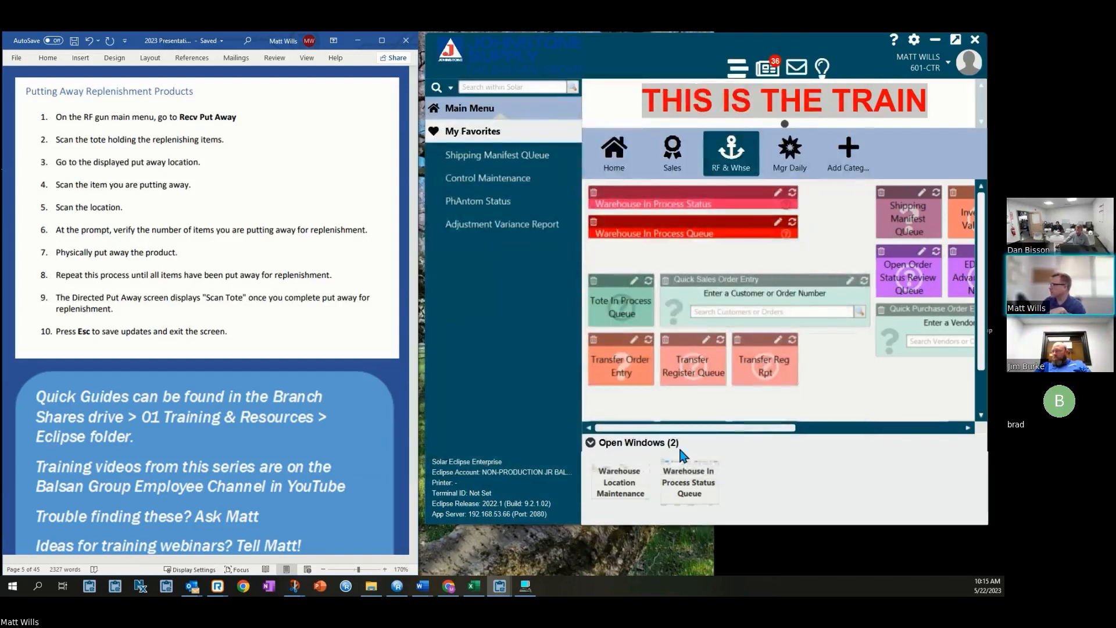
Review the product Min and Max settings for location 05S01E in Warehouse Location Maintenance, including product R56-653.
{"action": "left_click", "coordinate": [625, 494]}
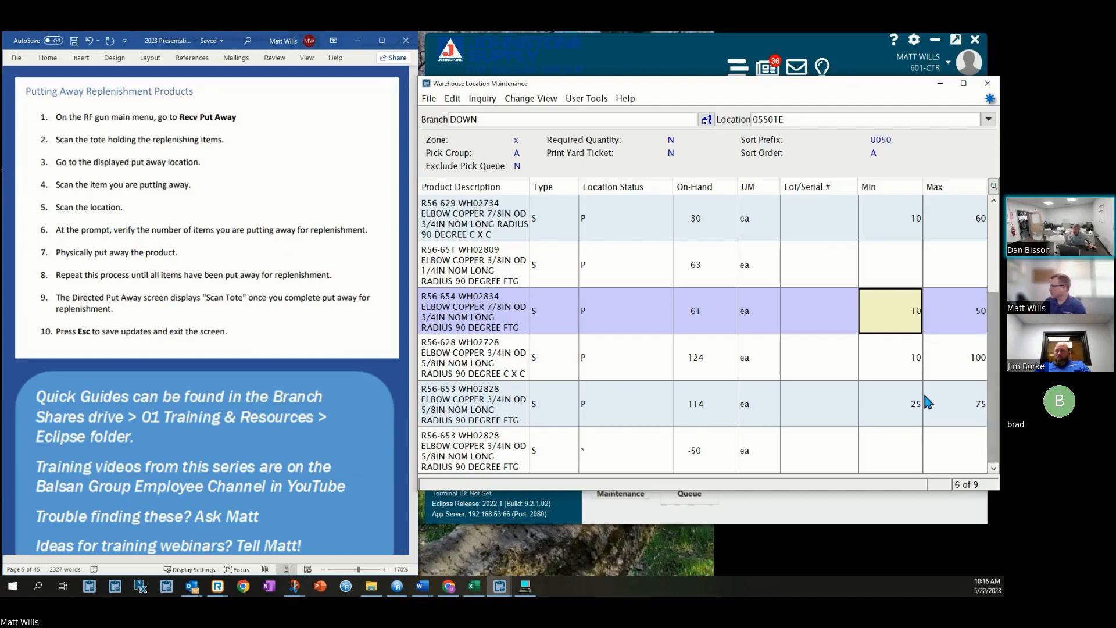
{"action": "left_click", "coordinate": [910, 411]}
{"action": "scroll", "coordinate": [910, 410], "scroll_direction": "up", "scroll_amount": 1}
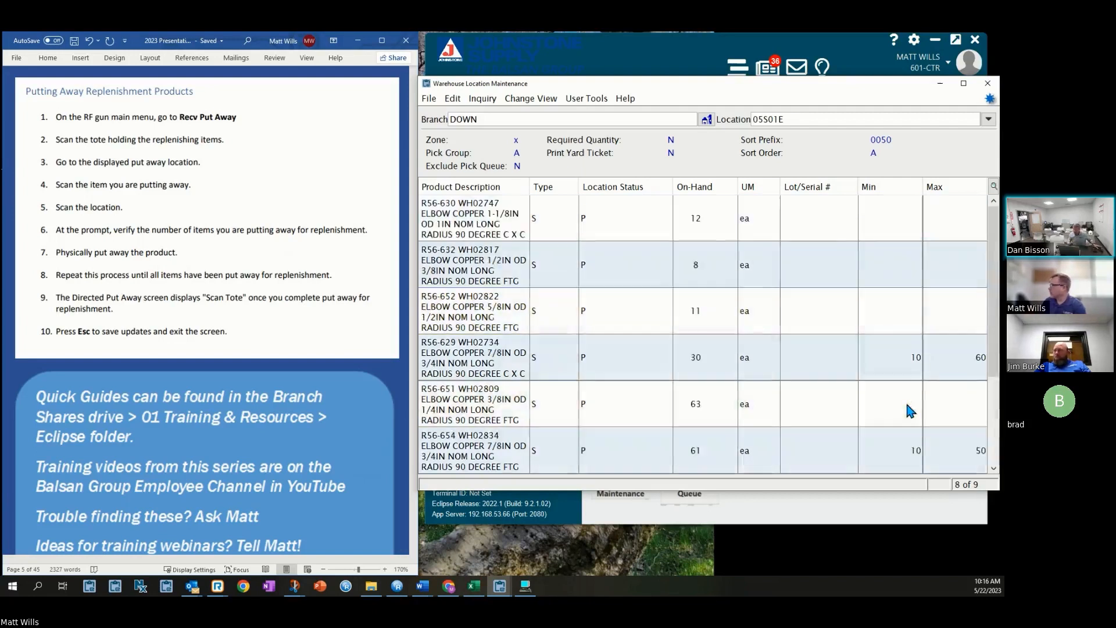
{"action": "scroll", "coordinate": [910, 410], "scroll_direction": "down", "scroll_amount": 1}
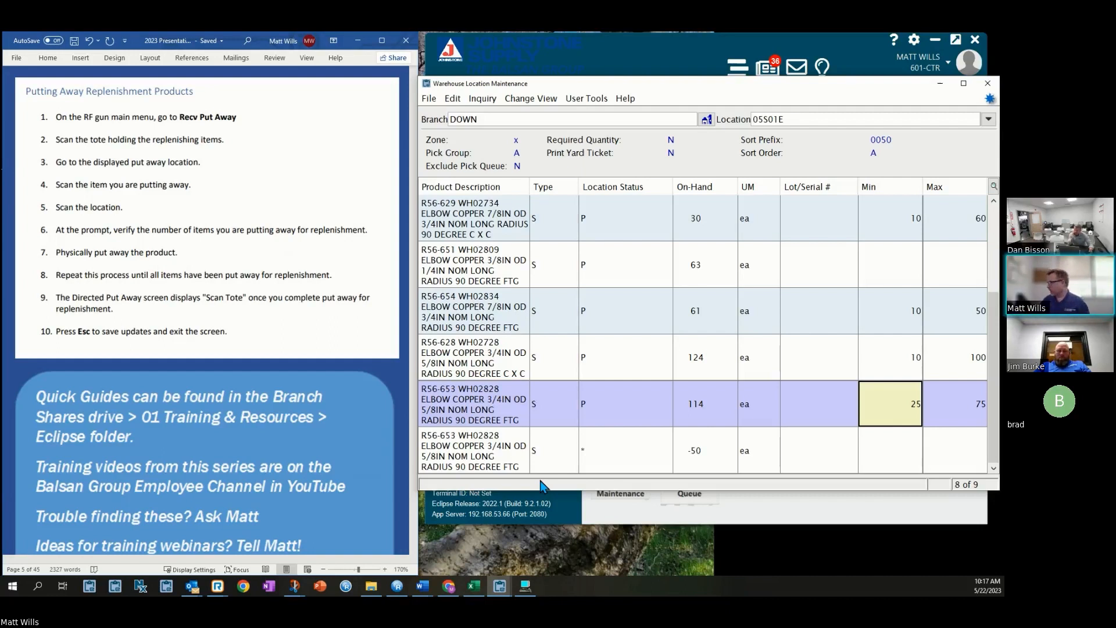
Switch to the Eterm RF session, start the replenishment pick with tote MW, and enter the pick quantity for product R55-994.
{"action": "mouse_move", "coordinate": [538, 590]}
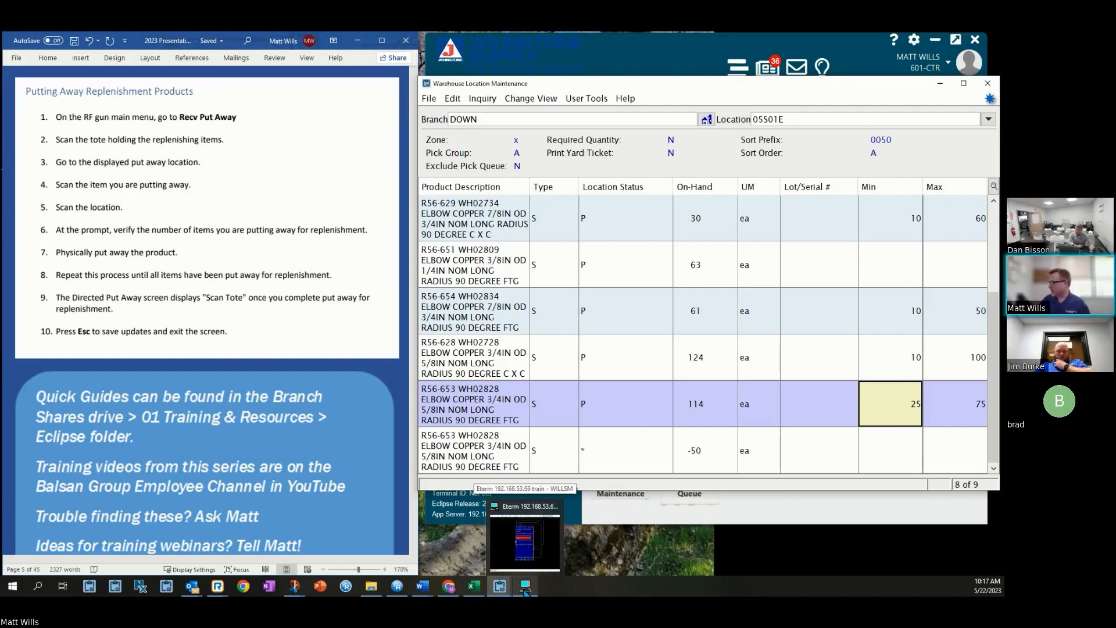
{"action": "left_click", "coordinate": [524, 588]}
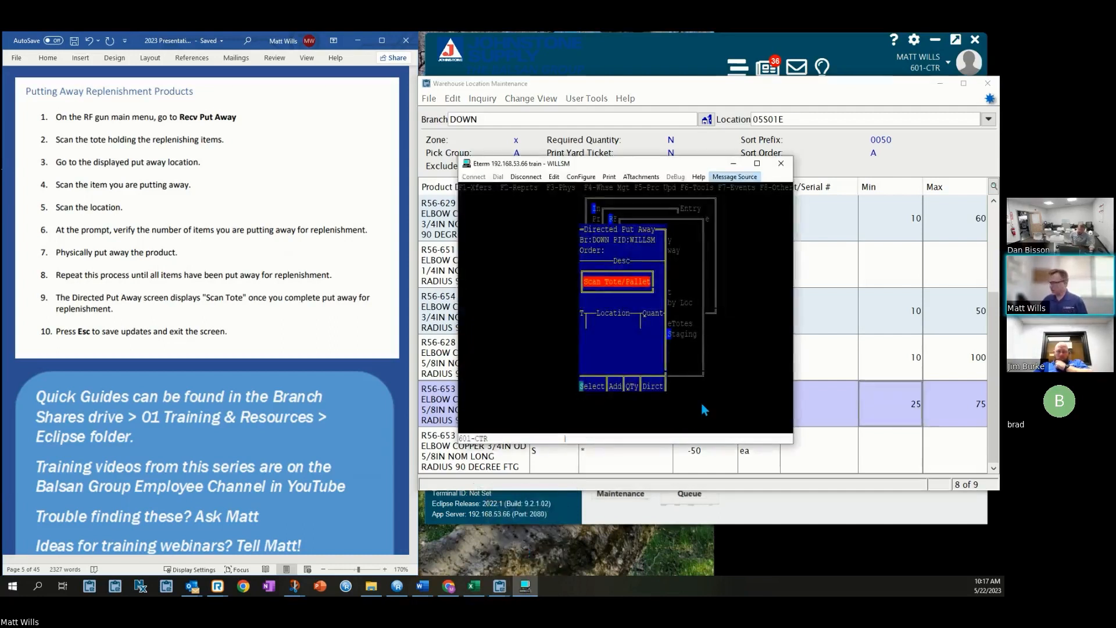
{"action": "type", "text": "MW"}
{"action": "key", "text": "Return"}
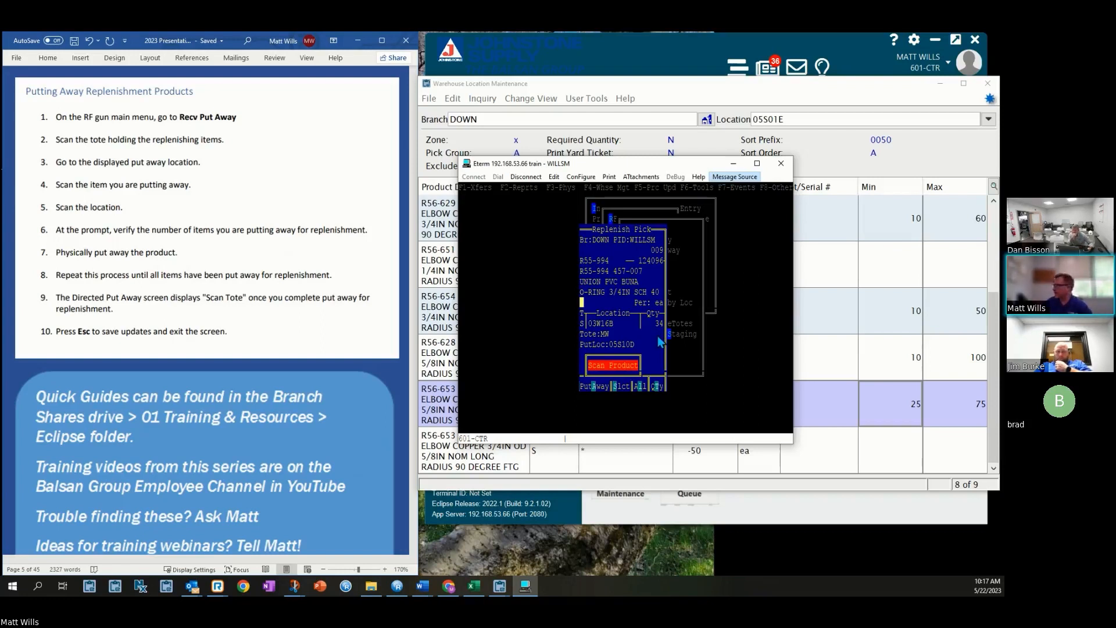
{"action": "left_click", "coordinate": [656, 386]}
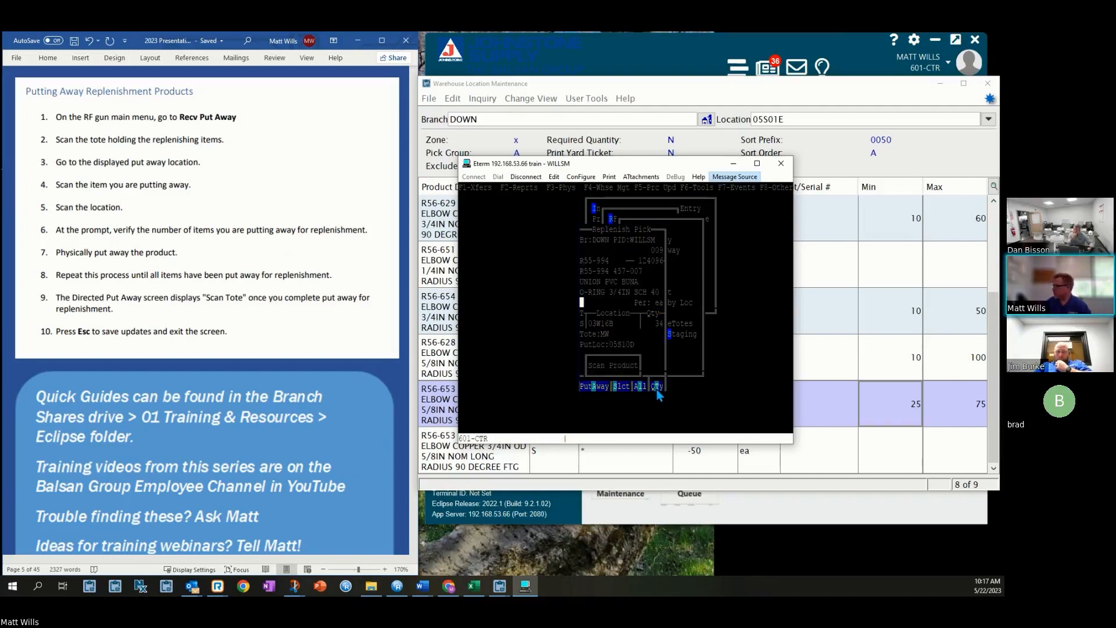
{"action": "type", "text": "30"}
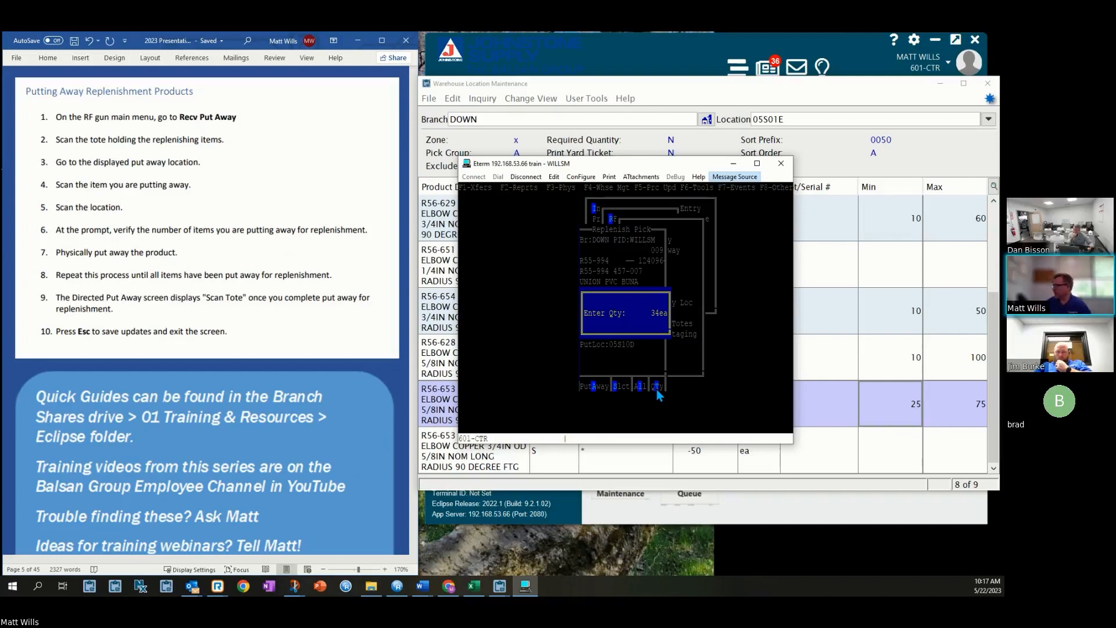
{"action": "key", "text": "Return"}
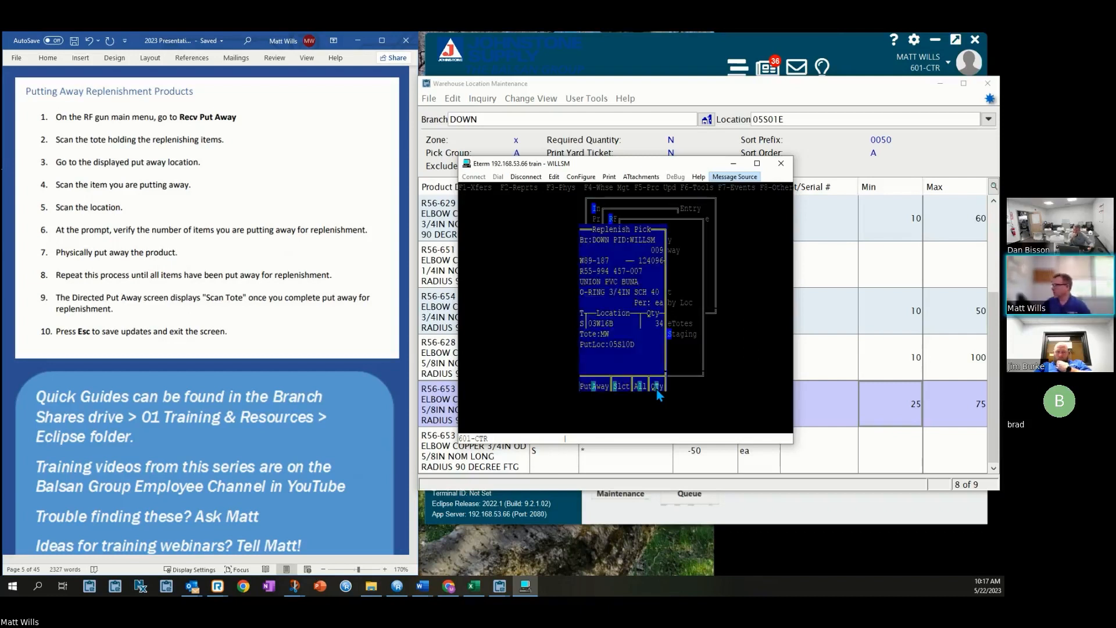